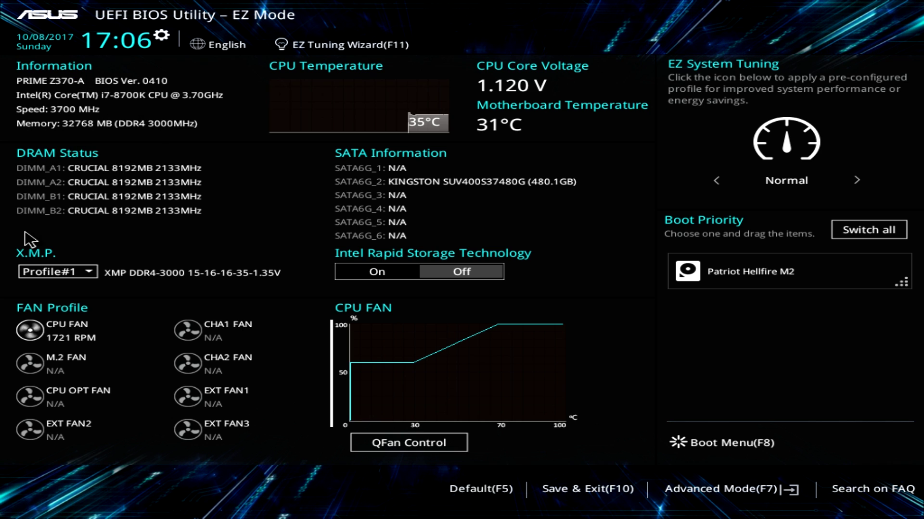
- Open the X.M.P. profile list and leave it on Profile#1
click(72, 272)
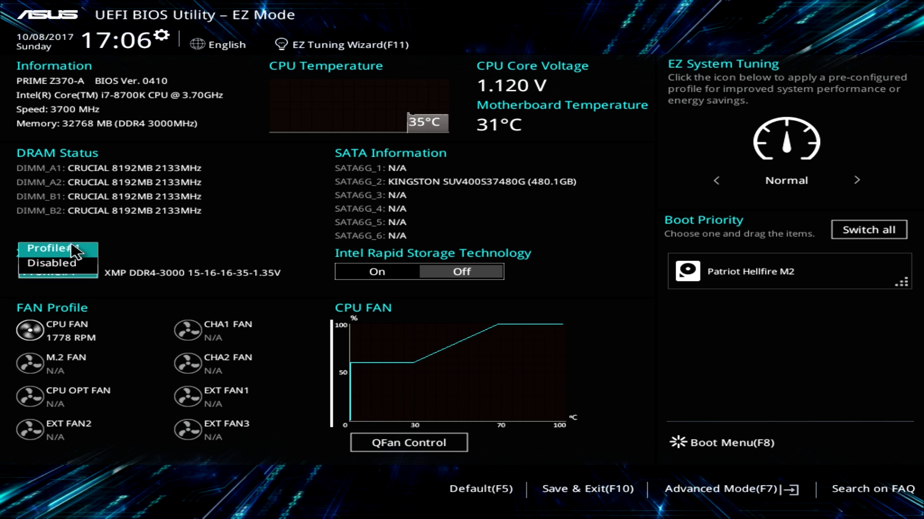
click(151, 239)
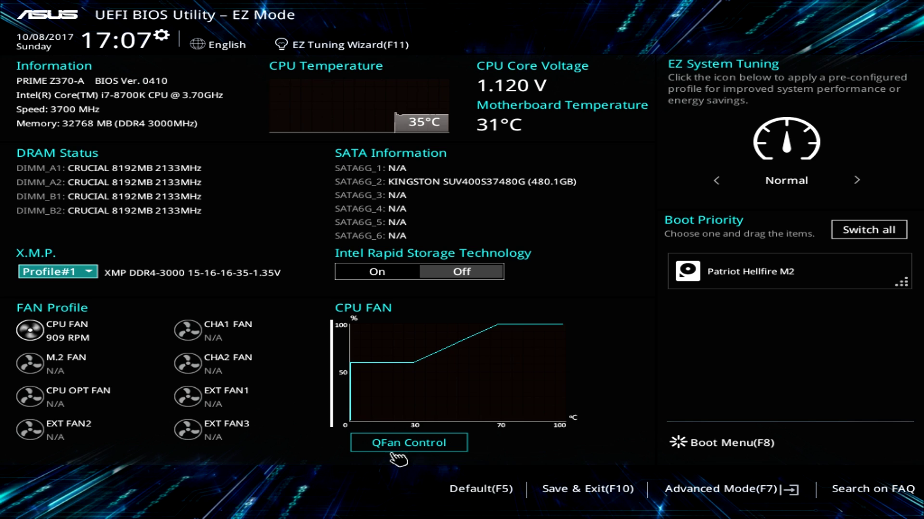
- Open Q-Fan Control for the CPU fan, then close it with the Standard profile kept
click(425, 449)
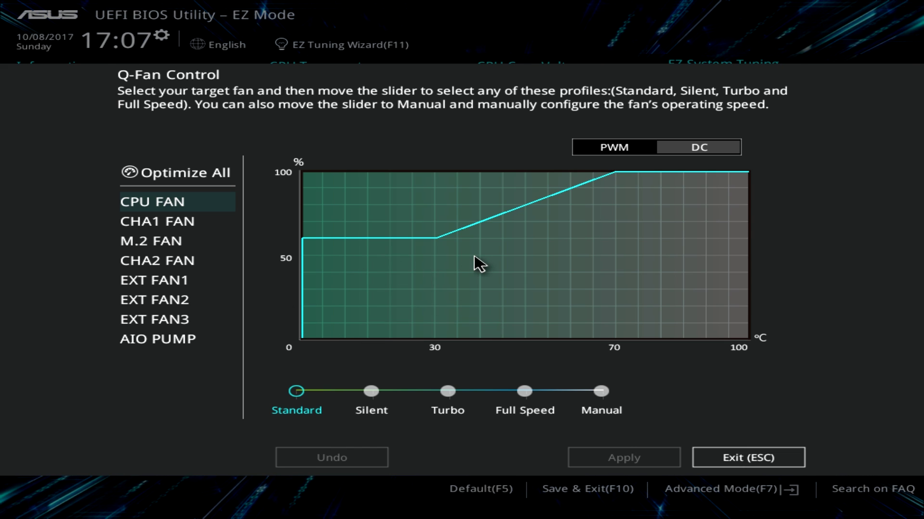
key(Escape)
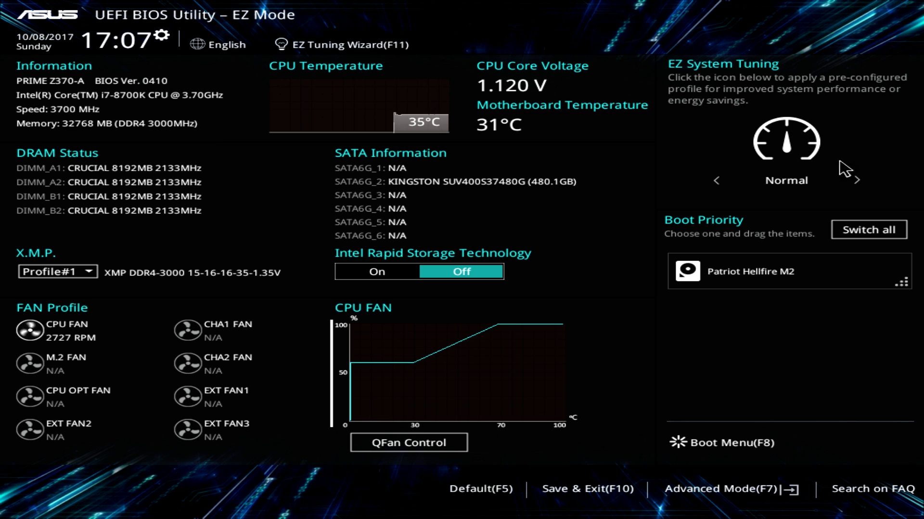
click(856, 182)
click(856, 182)
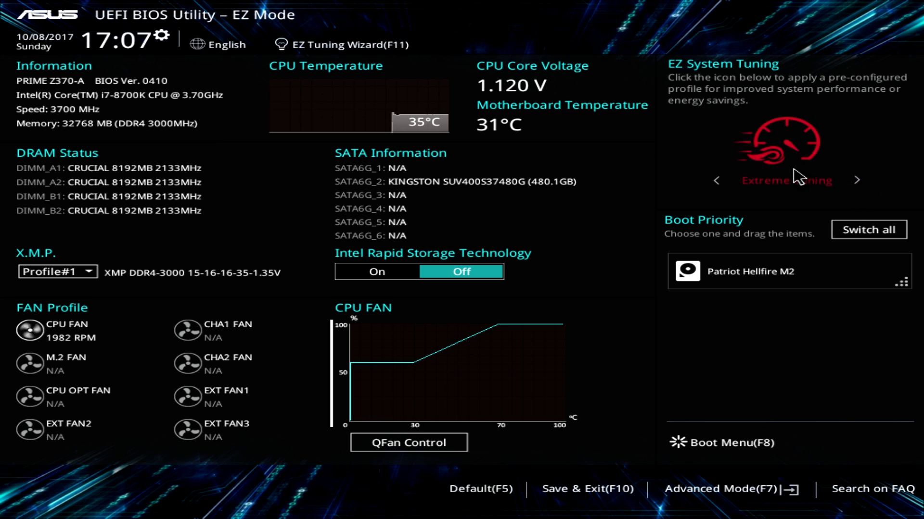
click(719, 181)
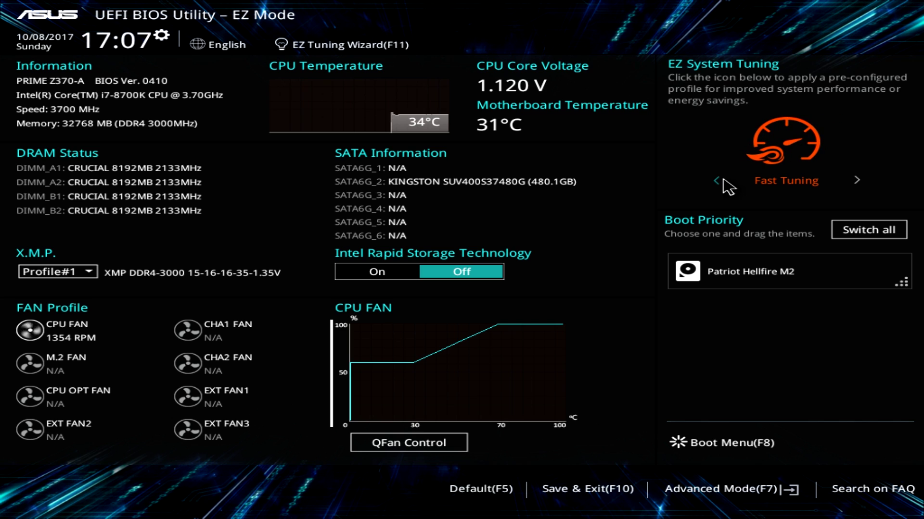
click(723, 180)
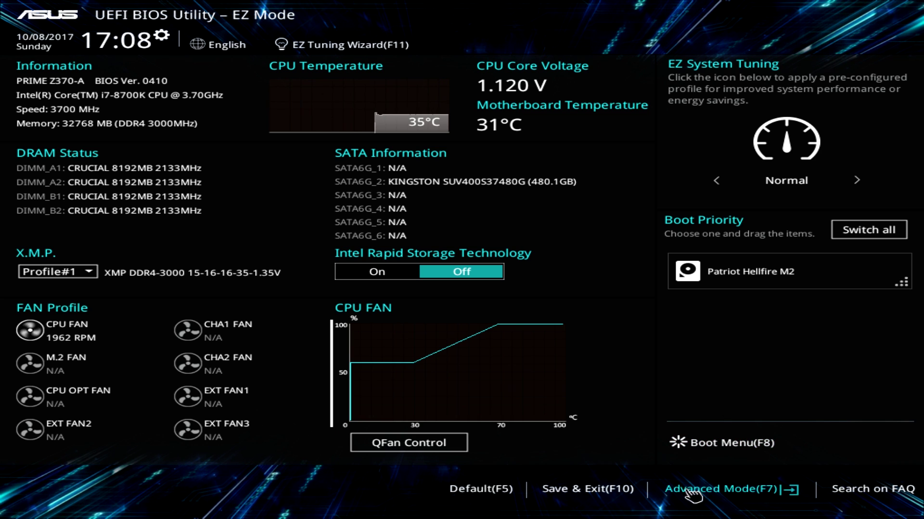
- Enter Advanced Mode, scroll the Main tab, and open My Favorites showing DRAM at DDR4-3000MHz
click(745, 490)
click(744, 489)
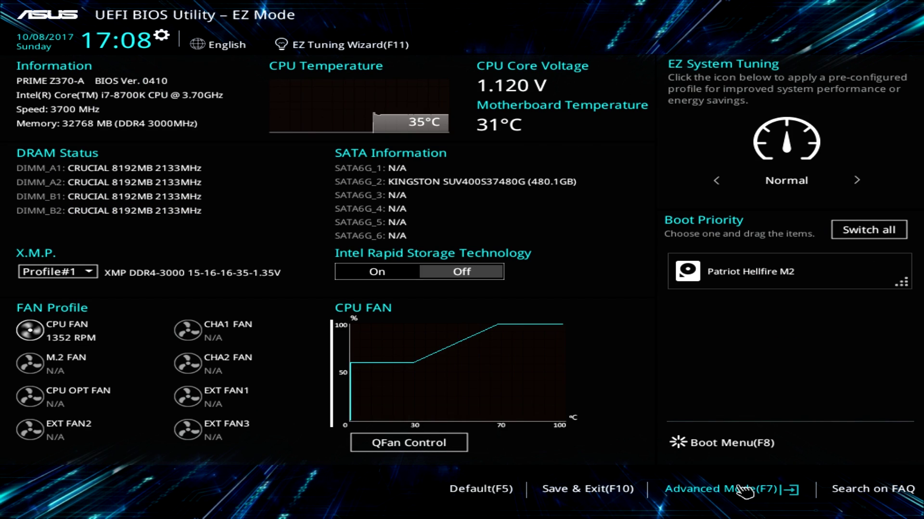
click(745, 490)
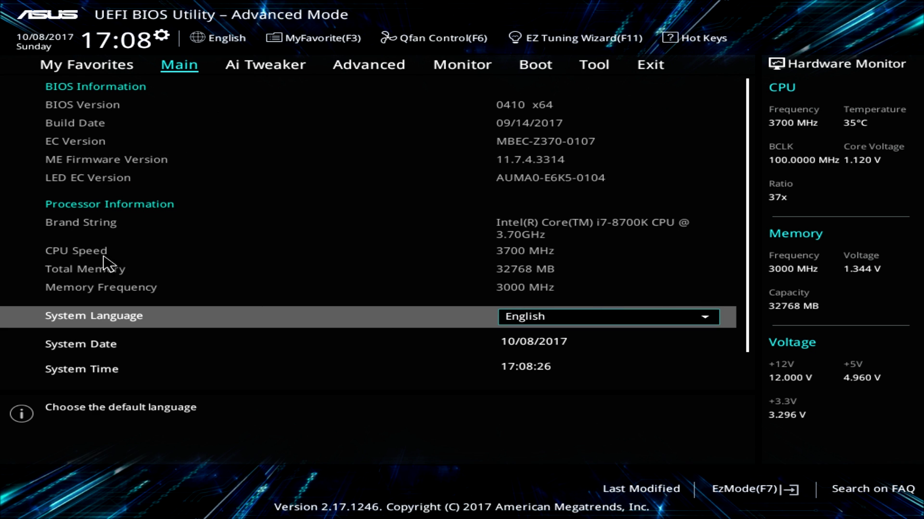
scroll(404, 315, down, 3)
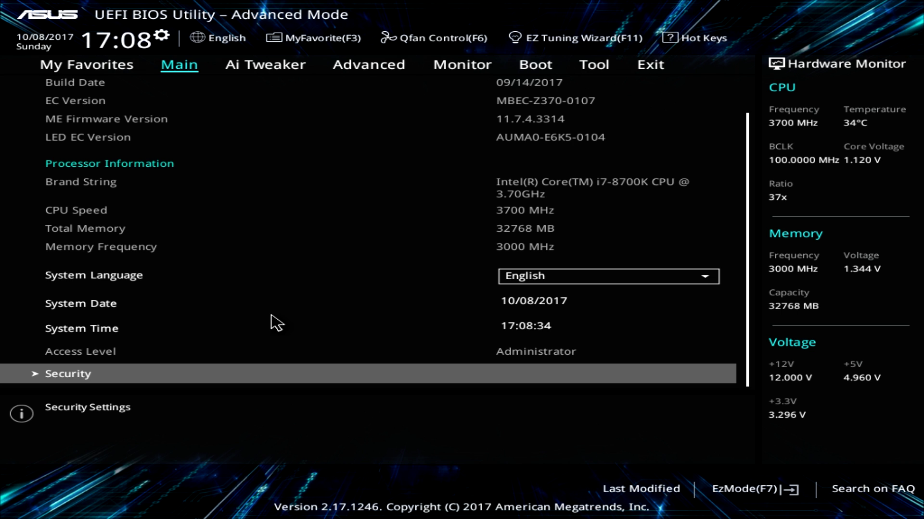
click(108, 67)
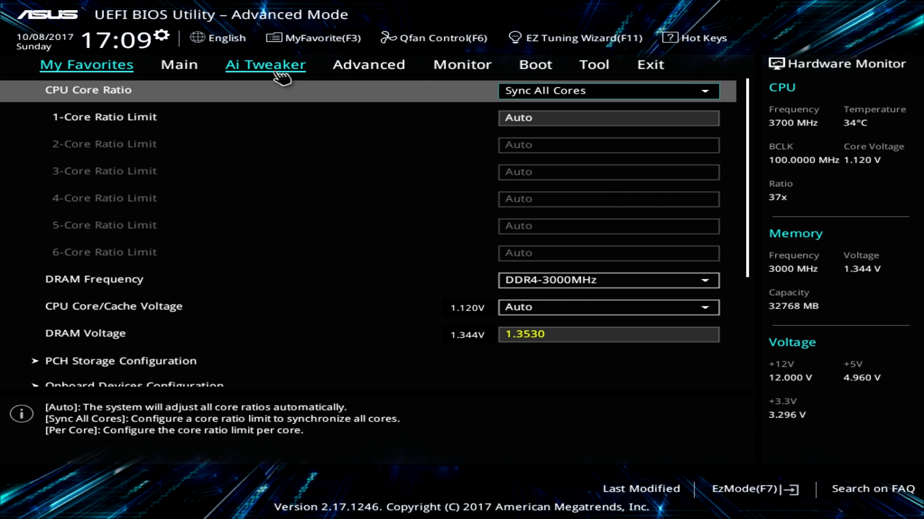
- Open Ai Tweaker and show the Ai Overclock Tuner mode list, currently on XMP
click(277, 73)
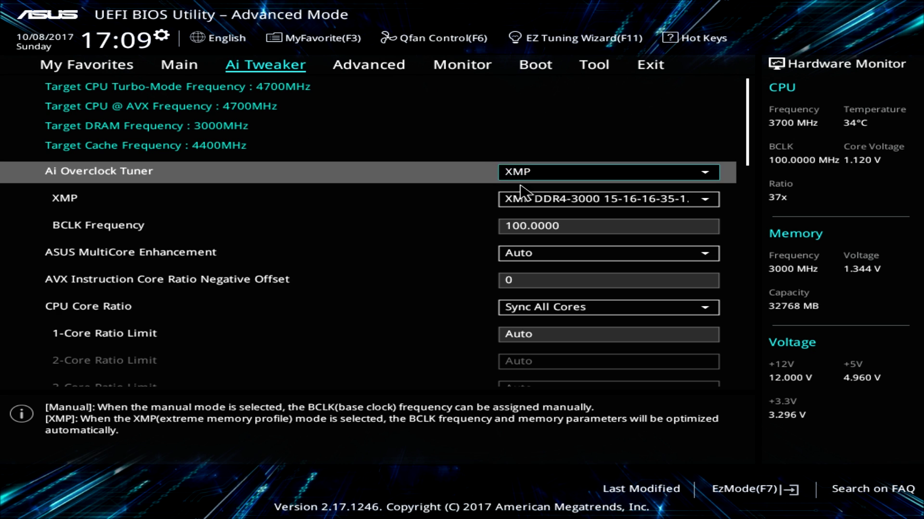
click(555, 179)
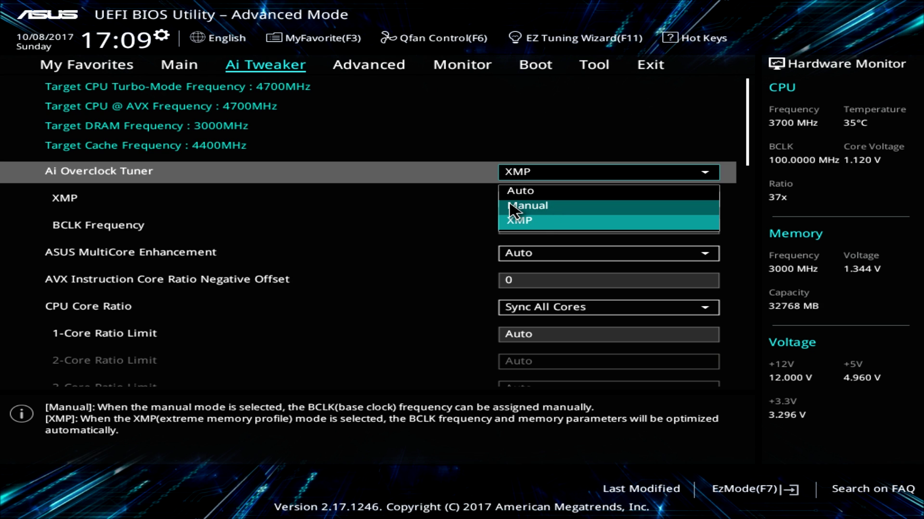
- Set Ai Overclock Tuner to Manual and sync all cores to a 45x ratio (4500MHz)
click(543, 207)
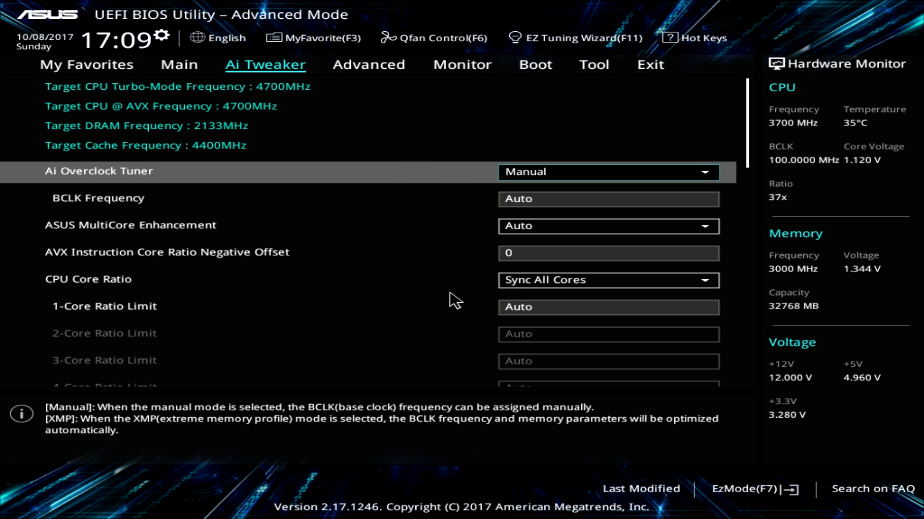
key(Down)
key(Down)
key(Down)
key(Down)
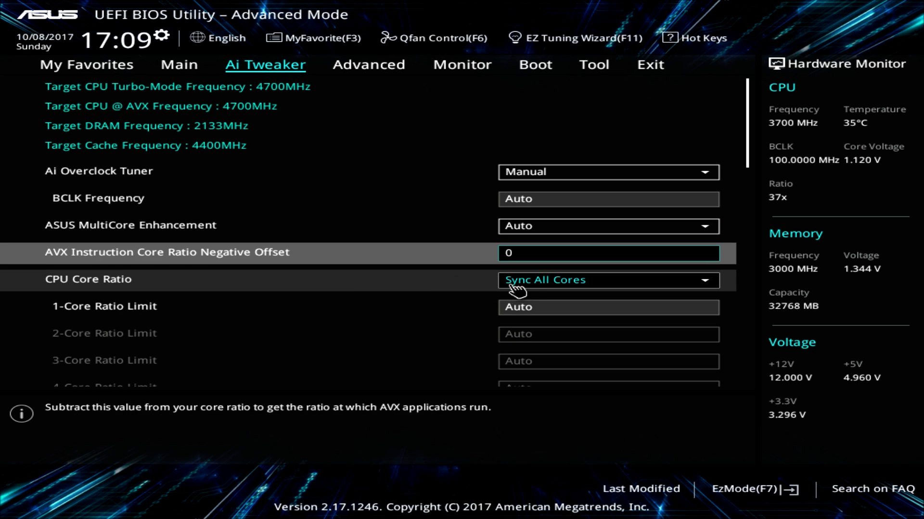
click(557, 306)
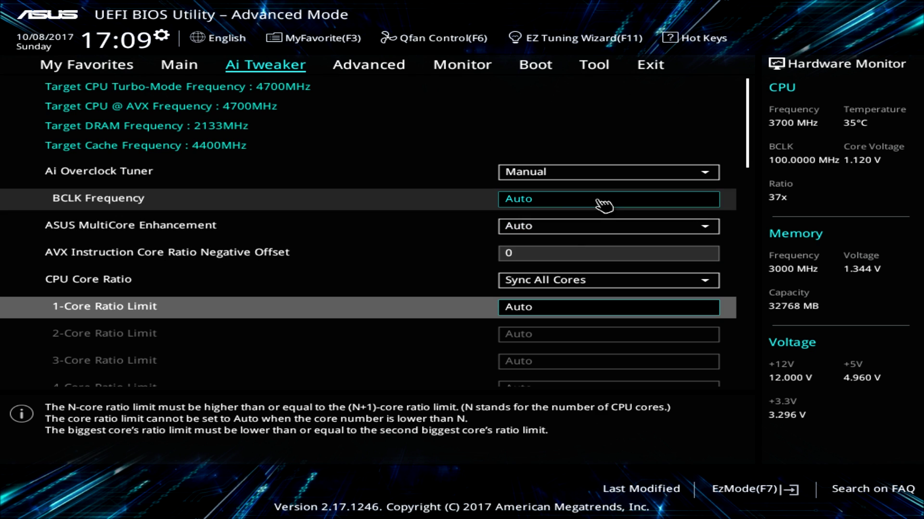
text(50)
key(Return)
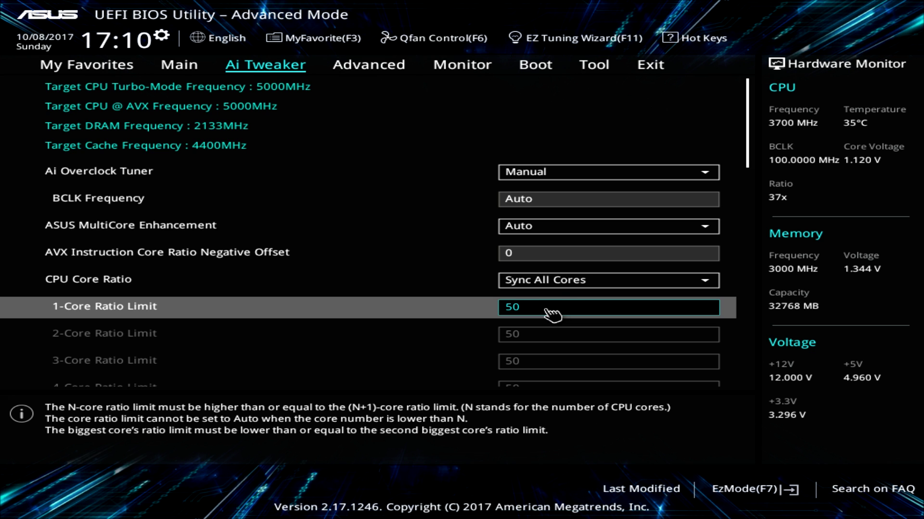
text(45)
key(Return)
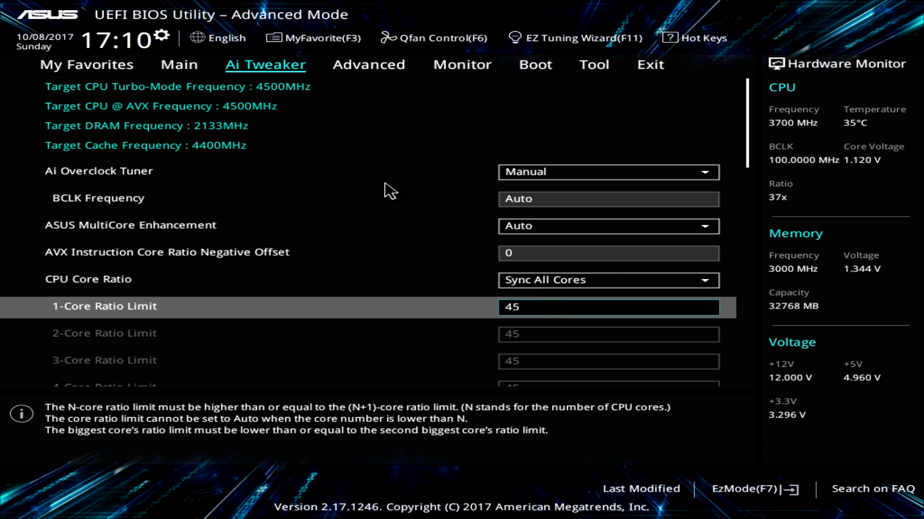
scroll(384, 165, down, 3)
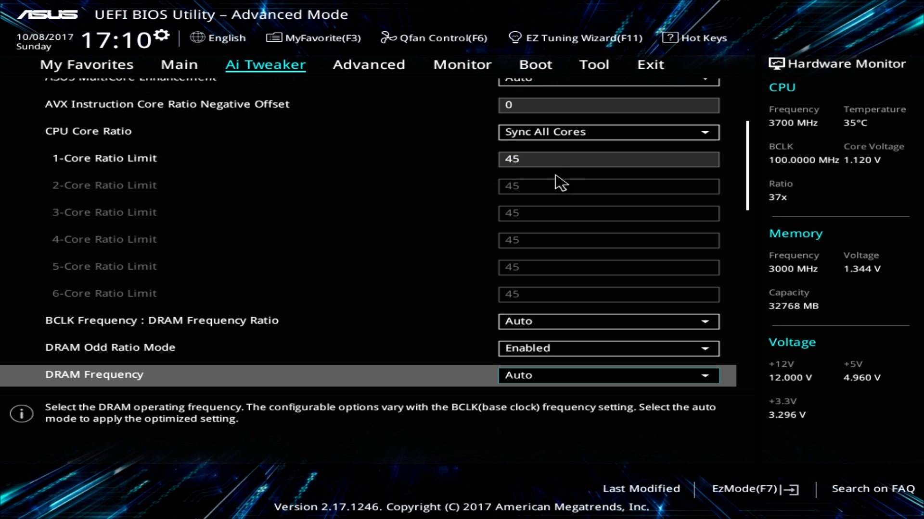
scroll(551, 179, down, 1)
scroll(550, 178, up, 1)
scroll(550, 177, up, 1)
scroll(549, 177, down, 1)
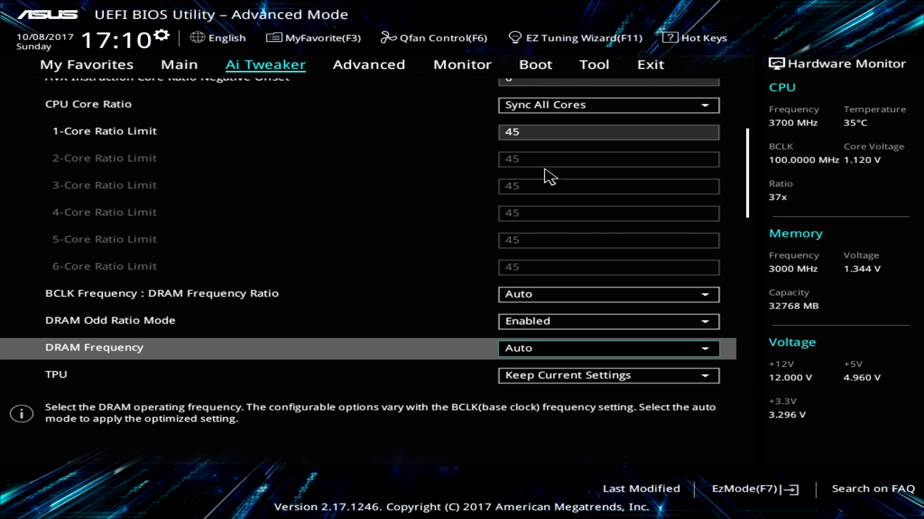
scroll(427, 214, down, 1)
scroll(398, 229, down, 4)
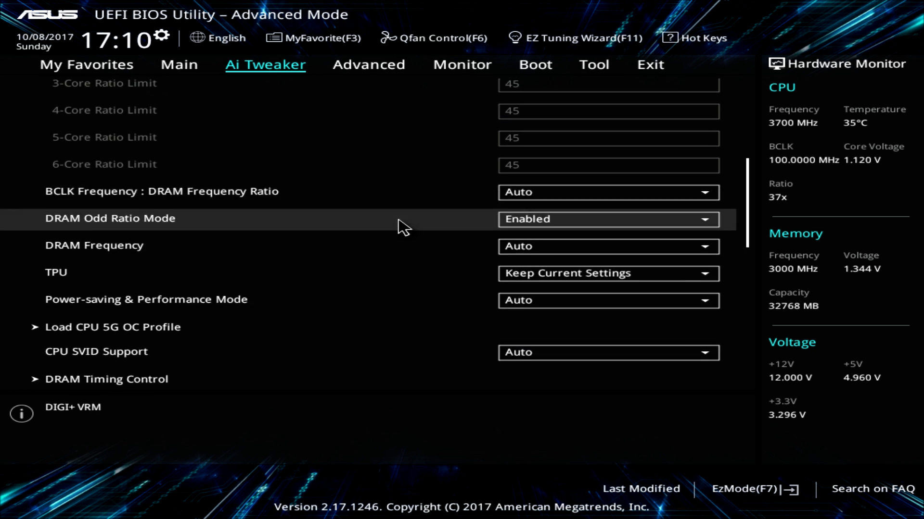
scroll(402, 221, down, 1)
scroll(384, 229, down, 2)
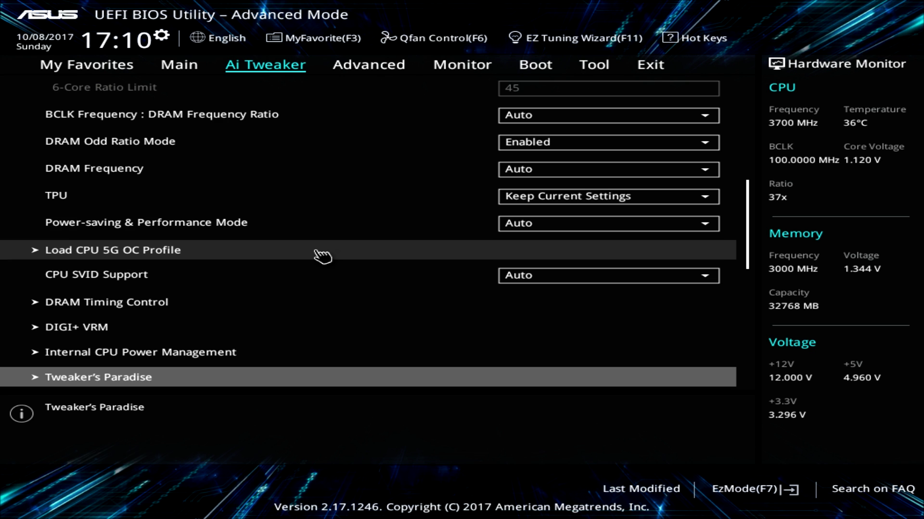
- Check DRAM Timing Control, DIGI+ VRM and Internal CPU Power Management, then enter Tweaker's Paradise
click(243, 311)
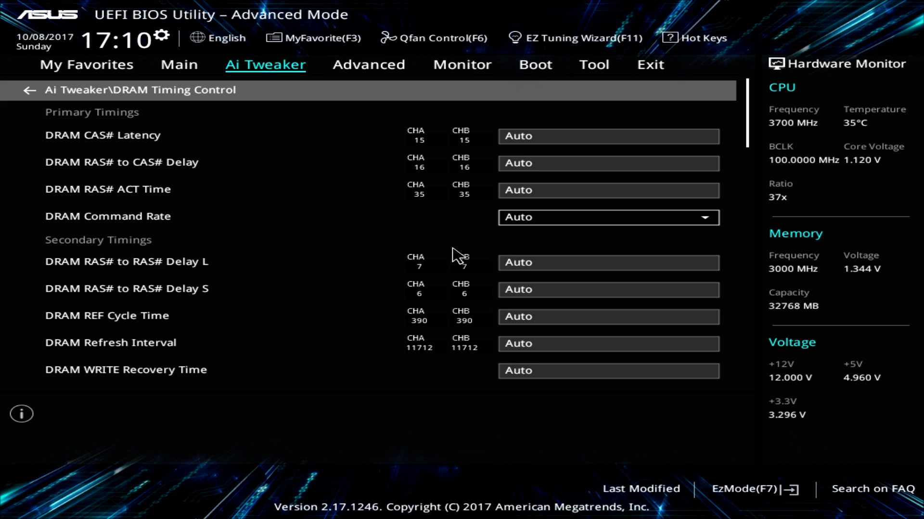
key(Escape)
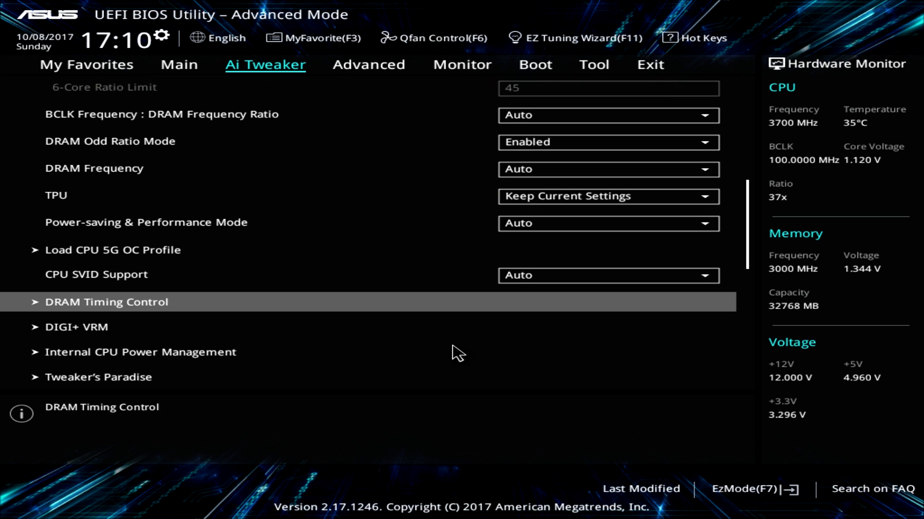
click(106, 332)
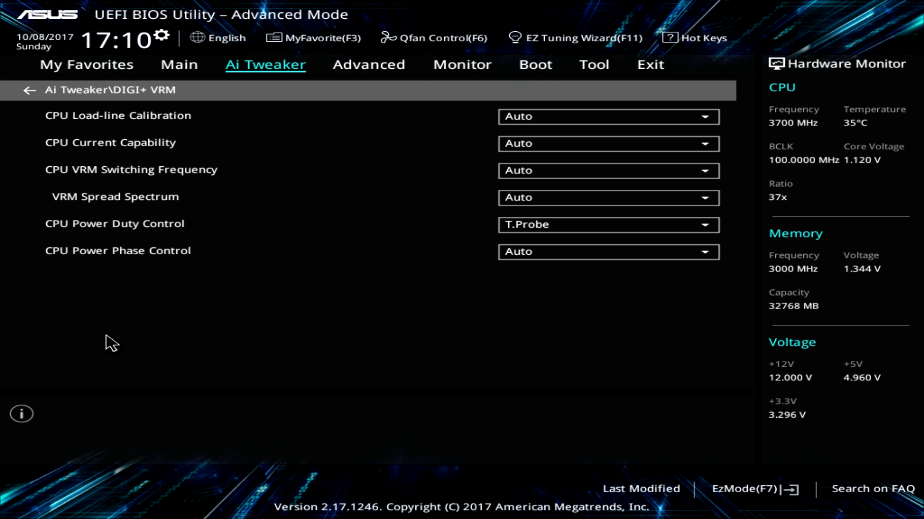
key(Escape)
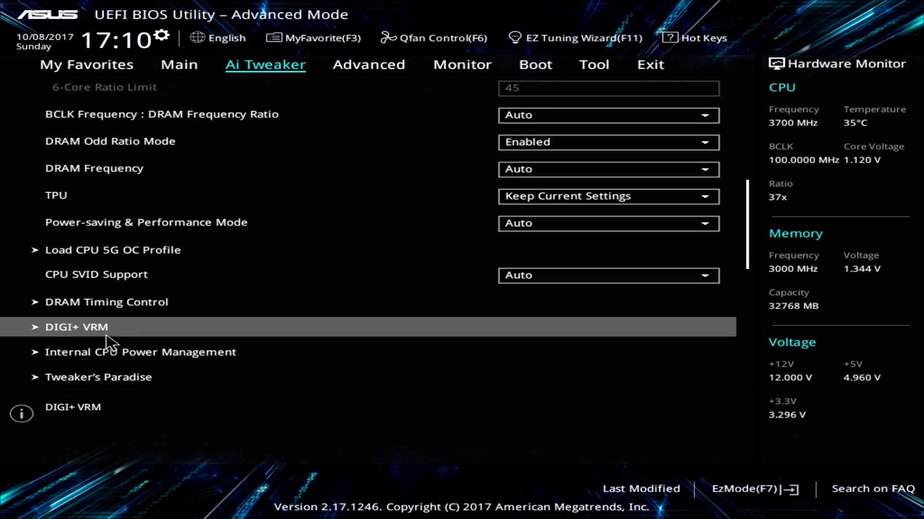
click(130, 359)
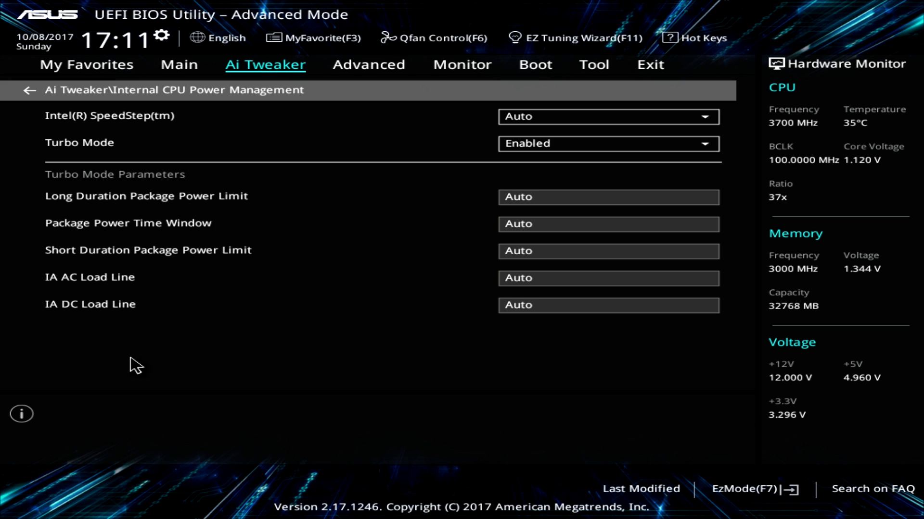
key(Escape)
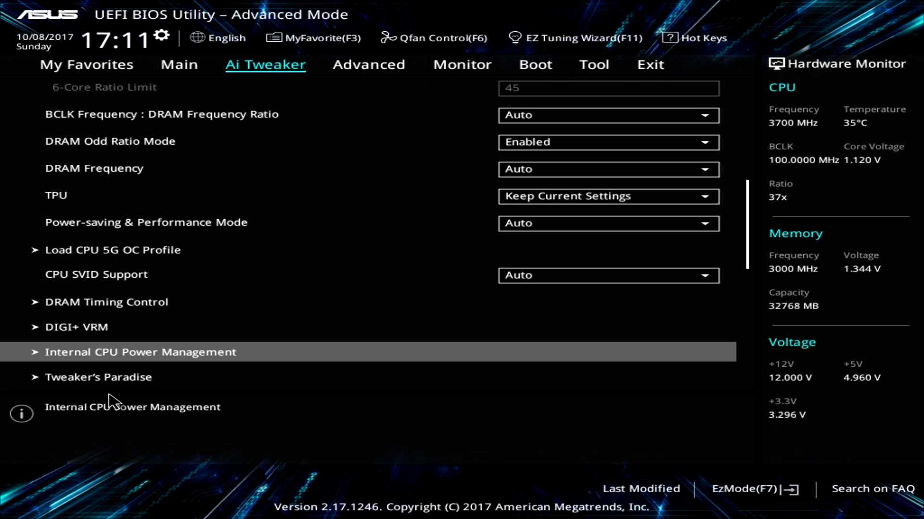
click(109, 380)
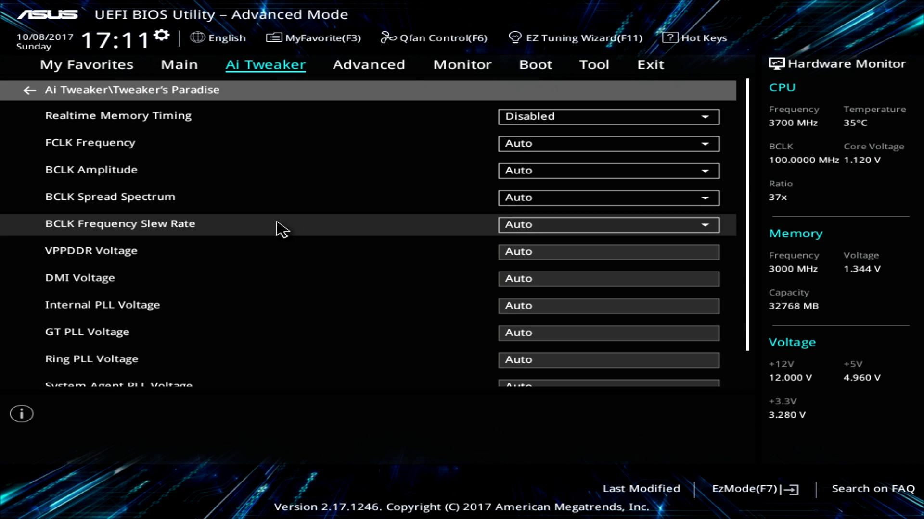
- Arrow through the PLL, cache ratio and CPU voltage settings, checking CPU VCCIO Voltage's description
key(Down)
key(Down)
key(Down)
key(Down)
key(Down)
key(Down)
key(Down)
key(Down)
key(Down)
key(Down)
key(Down)
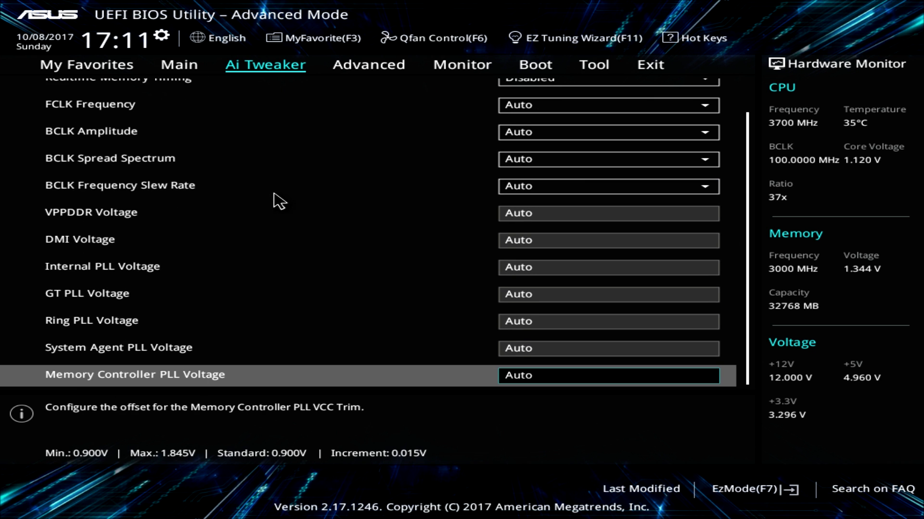
key(Up)
key(Up)
key(Up)
key(Up)
key(Up)
key(Up)
key(Up)
key(Up)
key(Up)
key(Up)
key(Up)
key(Up)
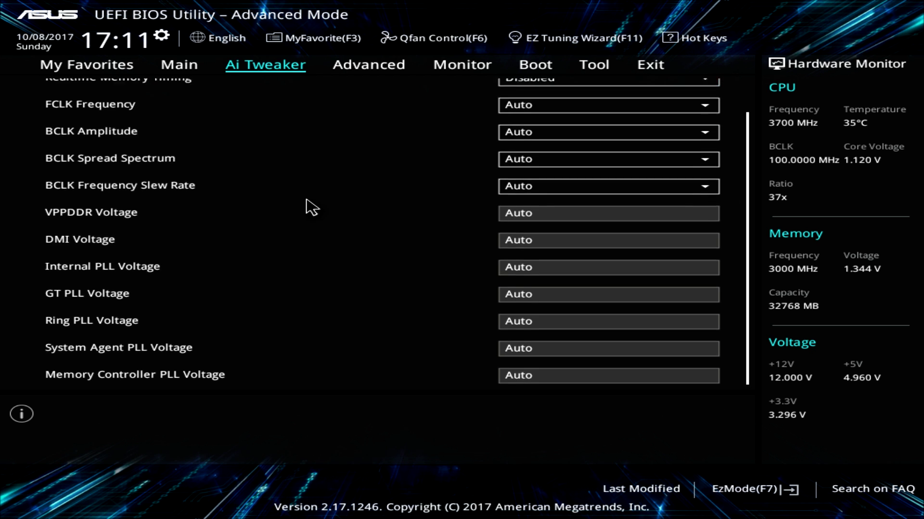
key(Escape)
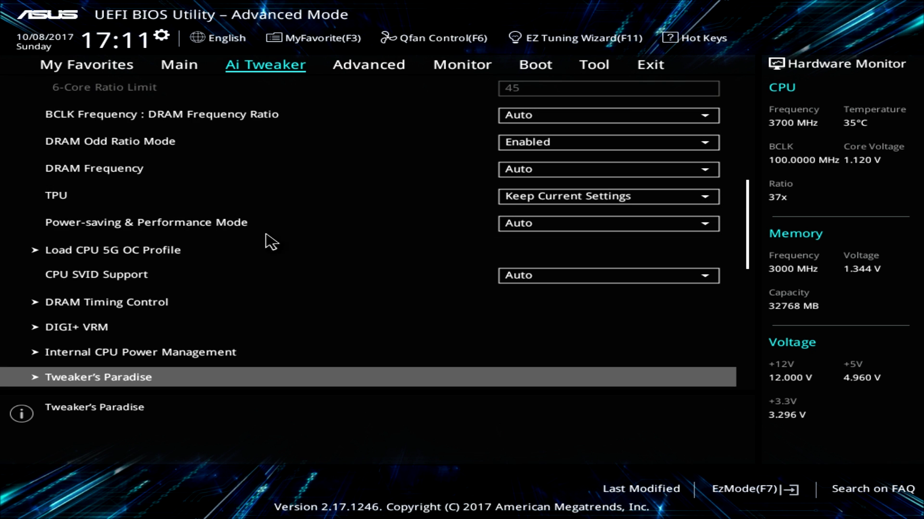
key(Down)
key(Down)
key(Down)
key(Down)
key(Down)
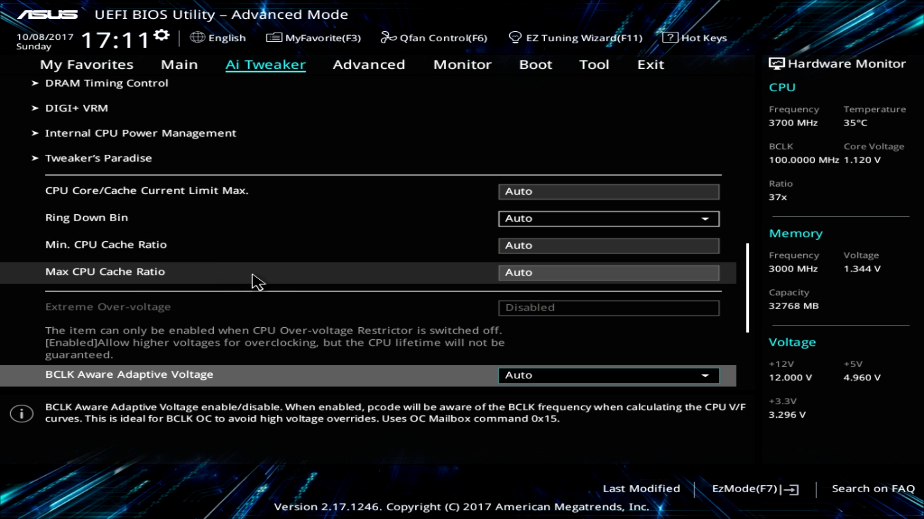
key(Down)
key(Down)
key(Down)
key(Down)
key(Down)
key(Down)
key(Down)
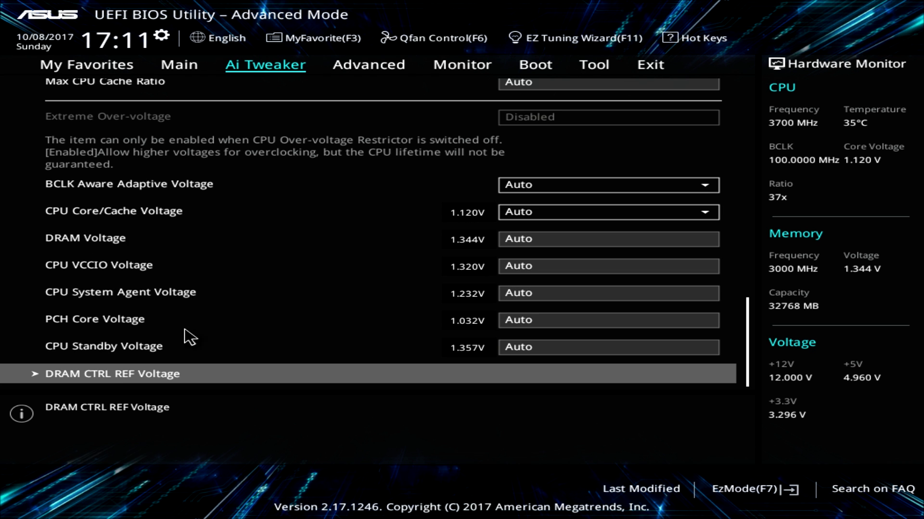
click(263, 271)
- Scroll back to the top of Ai Tweaker and open the Advanced tab's configuration sections
scroll(270, 274, up, 5)
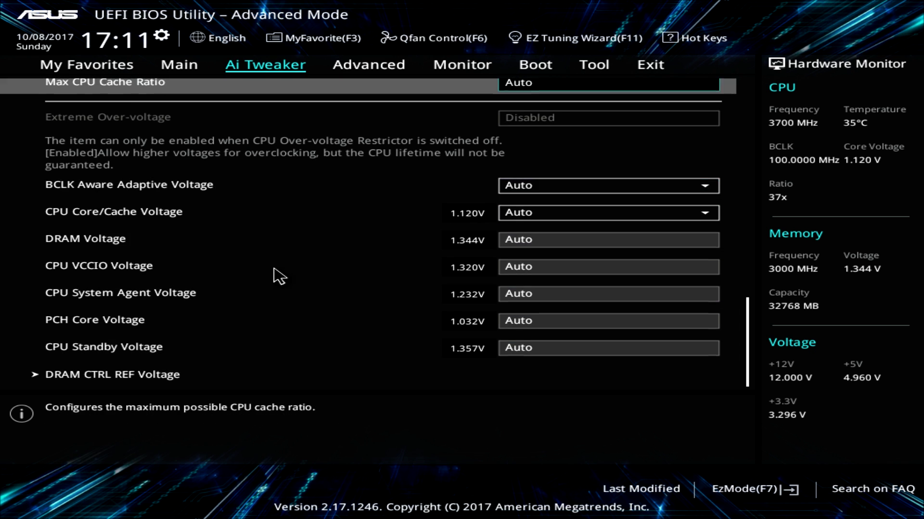
scroll(341, 282, up, 10)
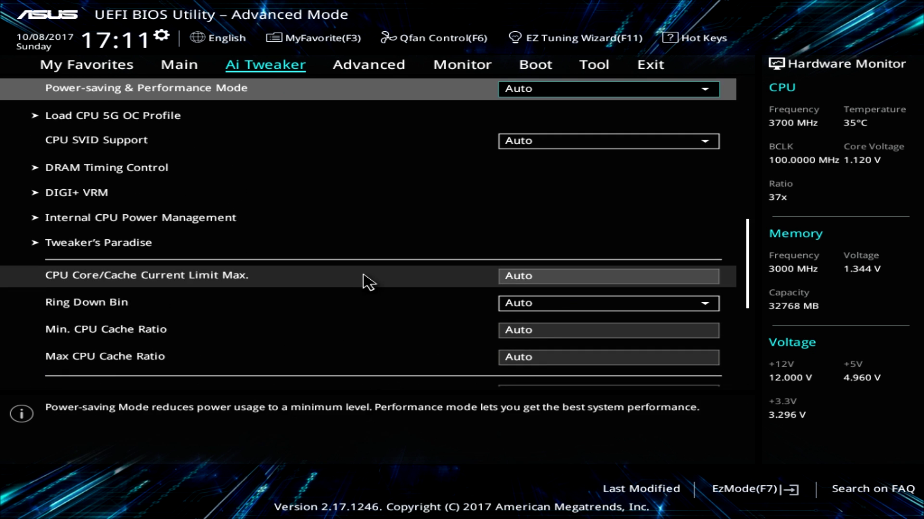
scroll(451, 225, up, 3)
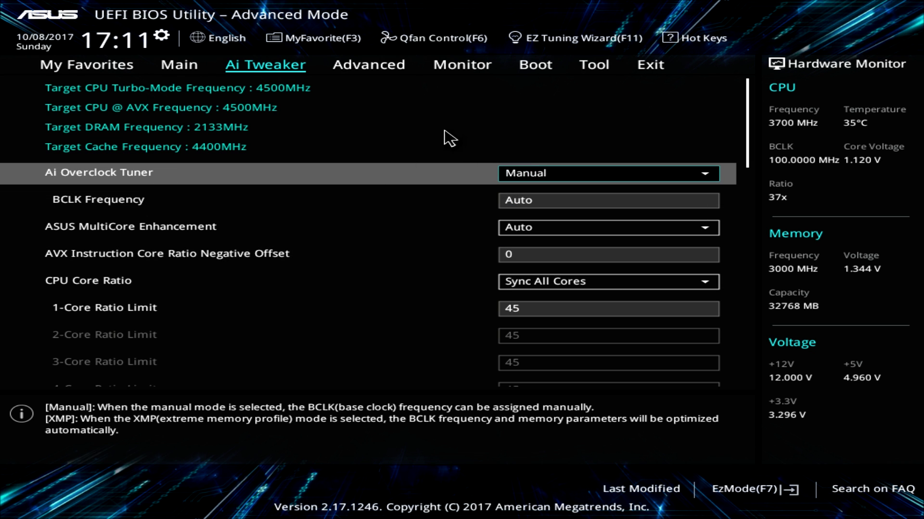
click(381, 75)
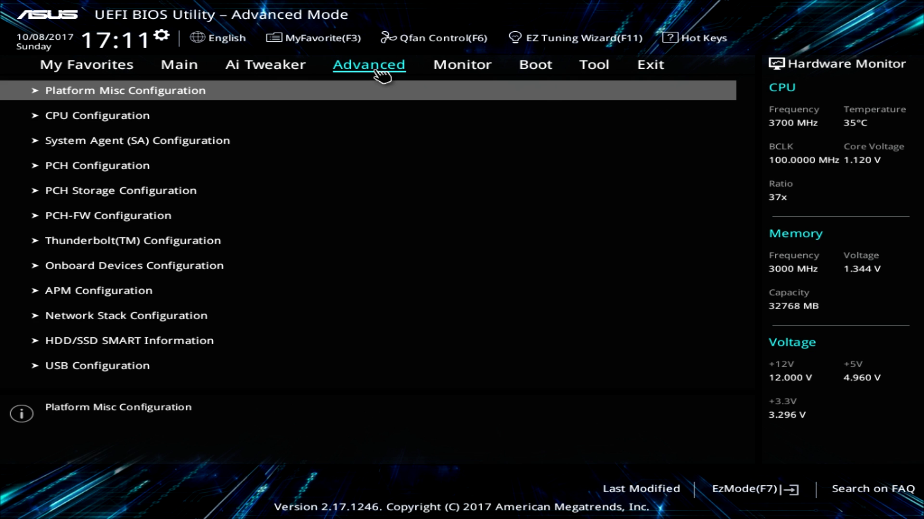
click(152, 128)
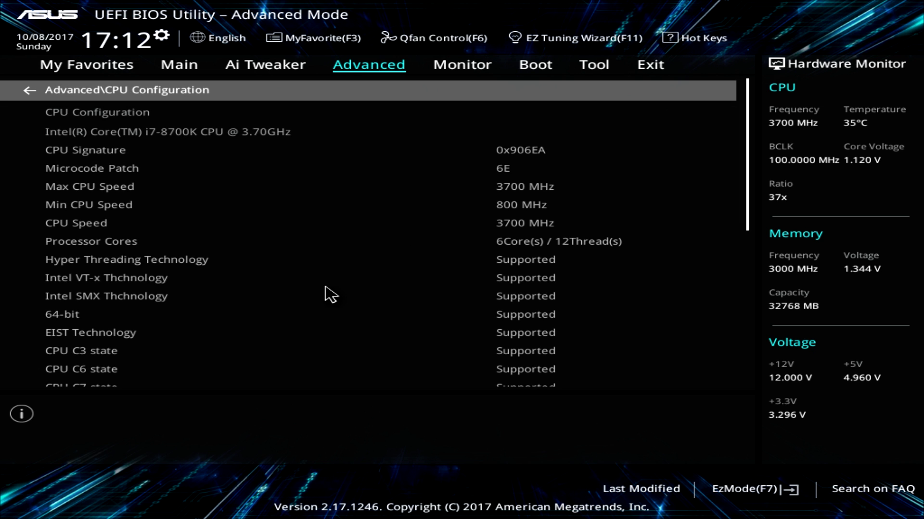
scroll(226, 288, down, 5)
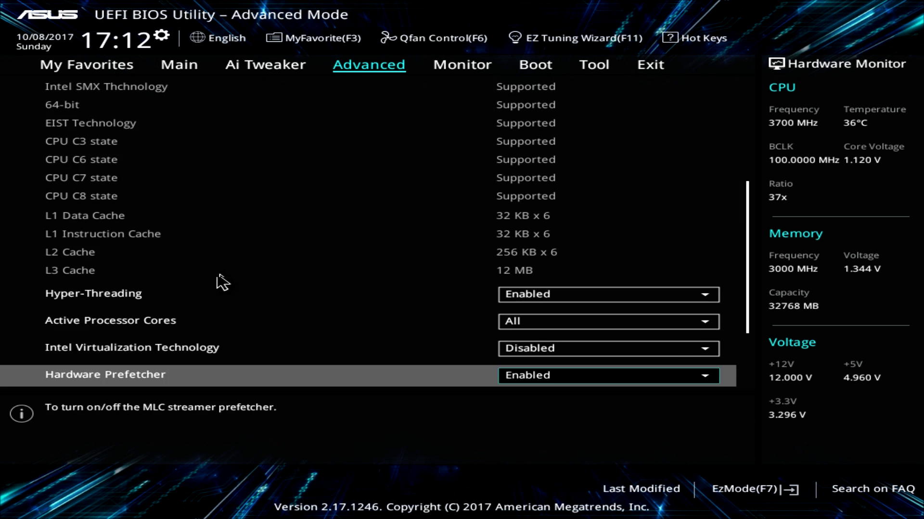
scroll(222, 282, down, 4)
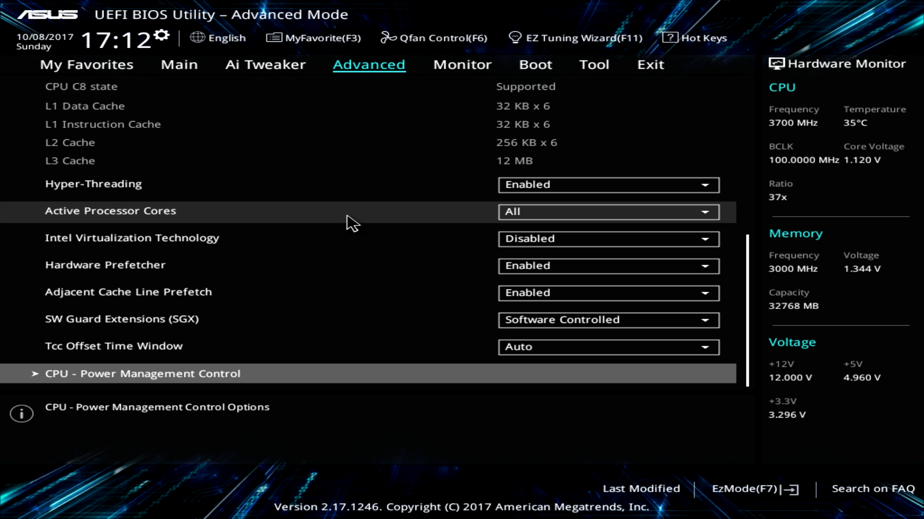
key(Return)
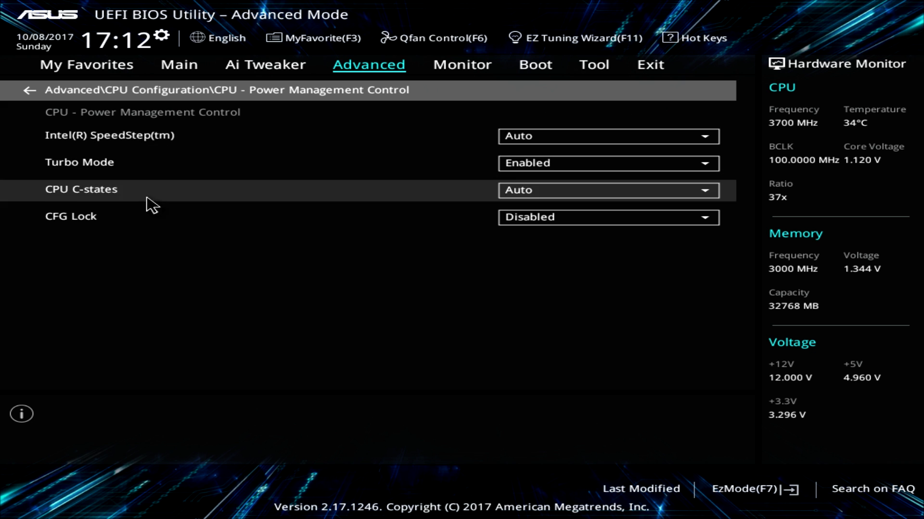
key(Escape)
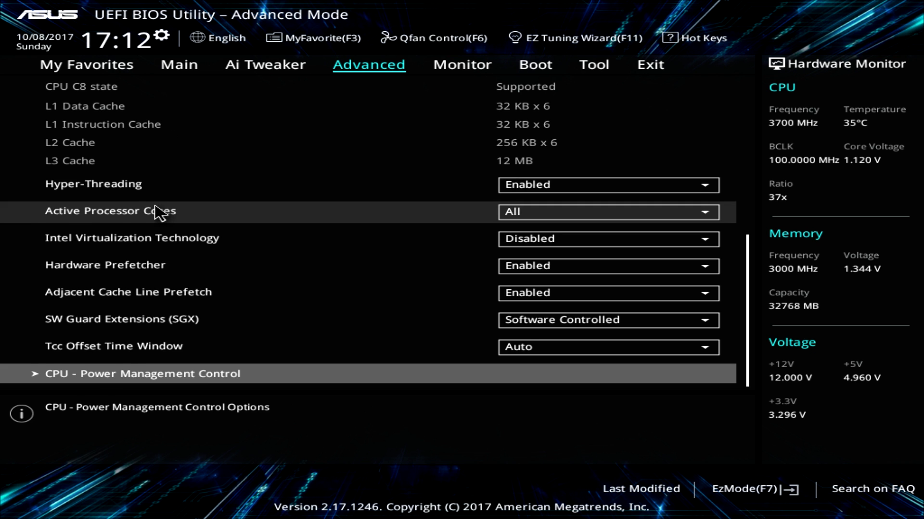
key(Escape)
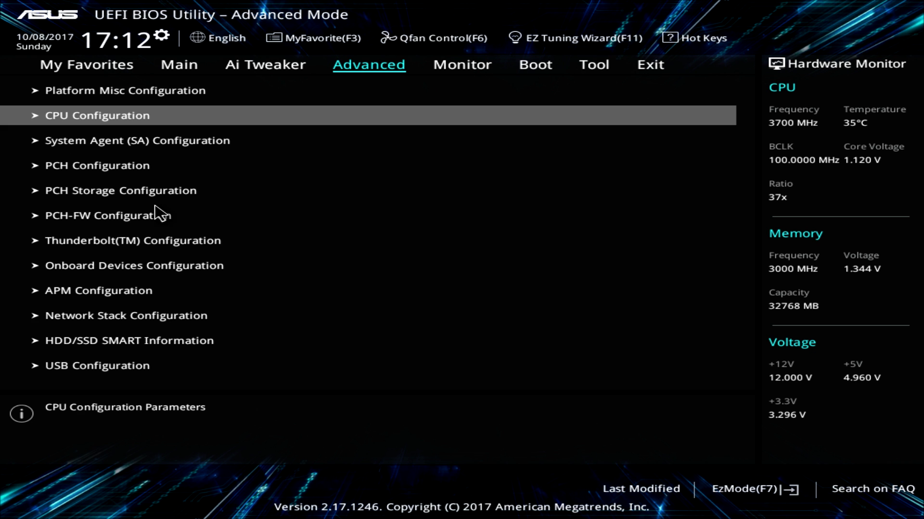
click(126, 166)
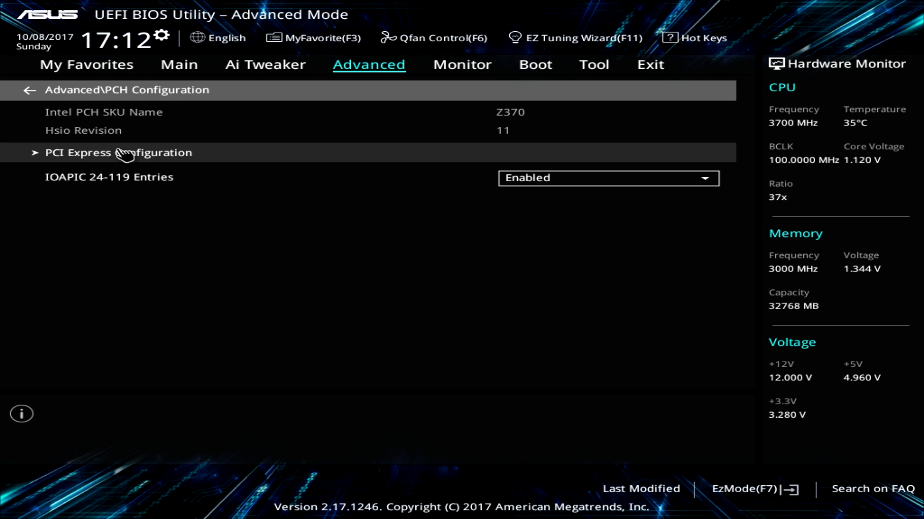
key(Escape)
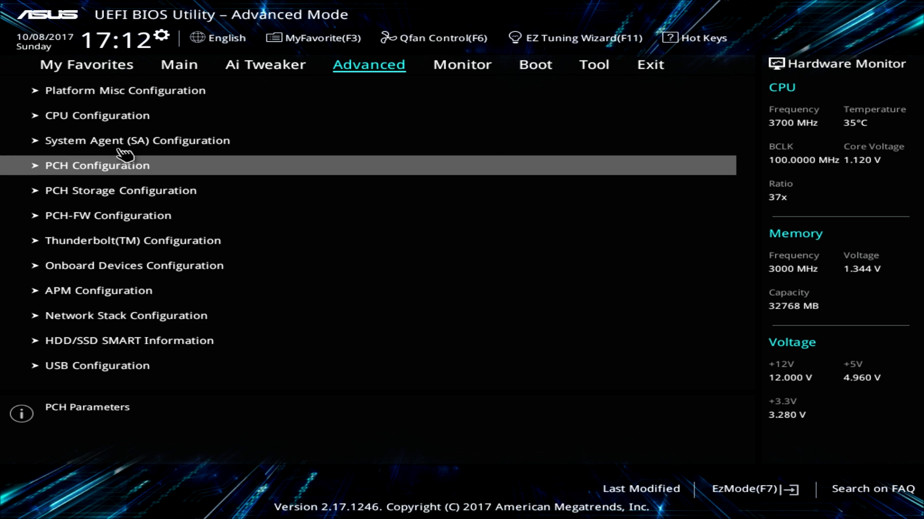
click(110, 194)
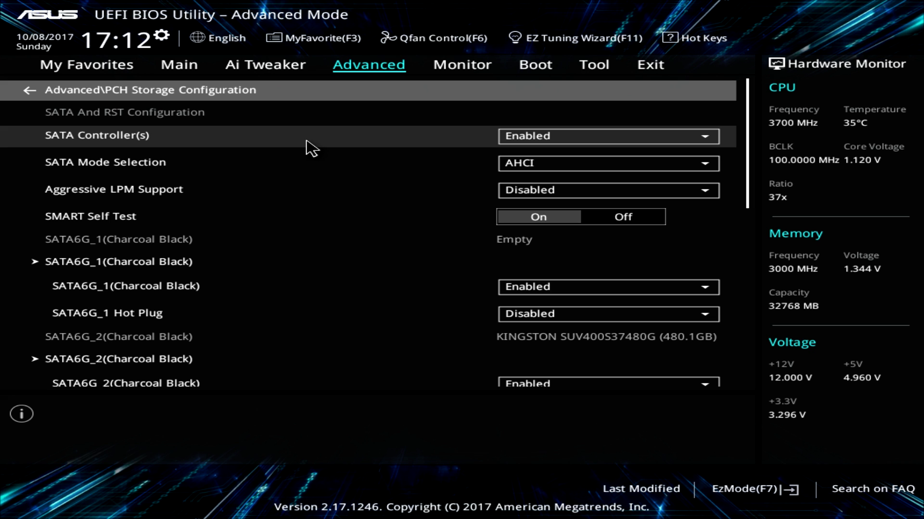
key(Down)
key(Down)
key(Down)
key(Down)
key(Down)
key(Down)
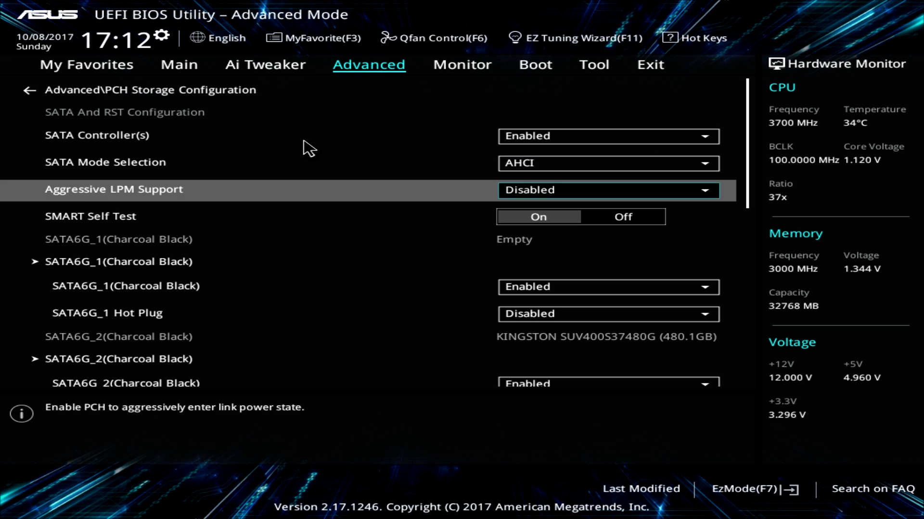
key(Down)
key(Down)
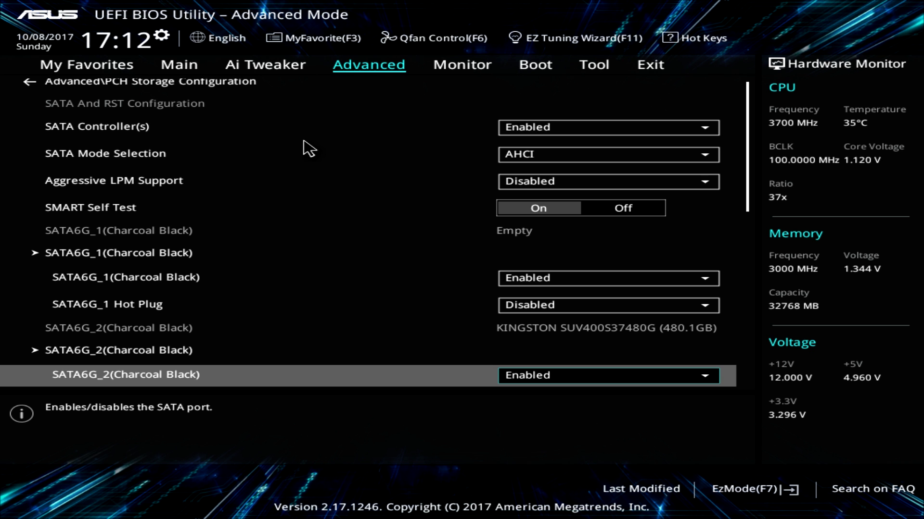
key(Down)
key(Down)
key(Down)
key(Down)
key(Down)
key(Down)
key(Down)
key(Down)
key(Down)
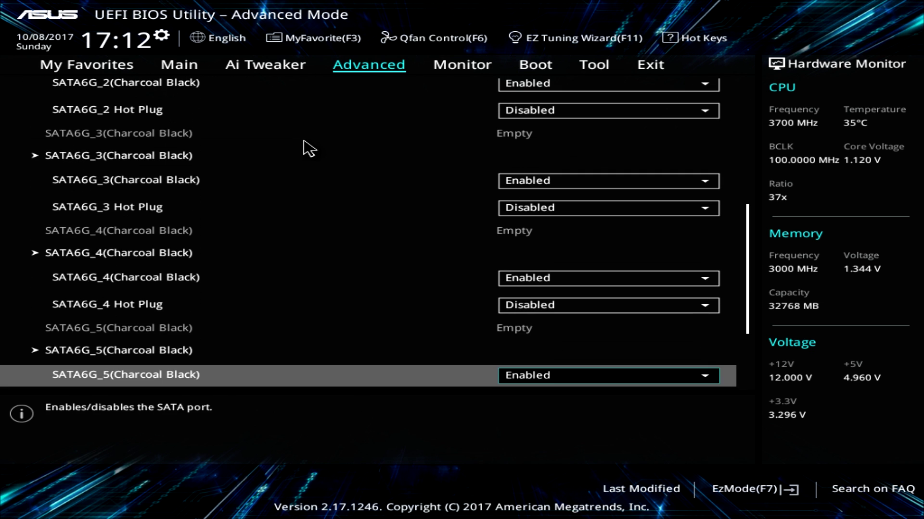
key(Down)
key(Down)
key(Down)
key(Down)
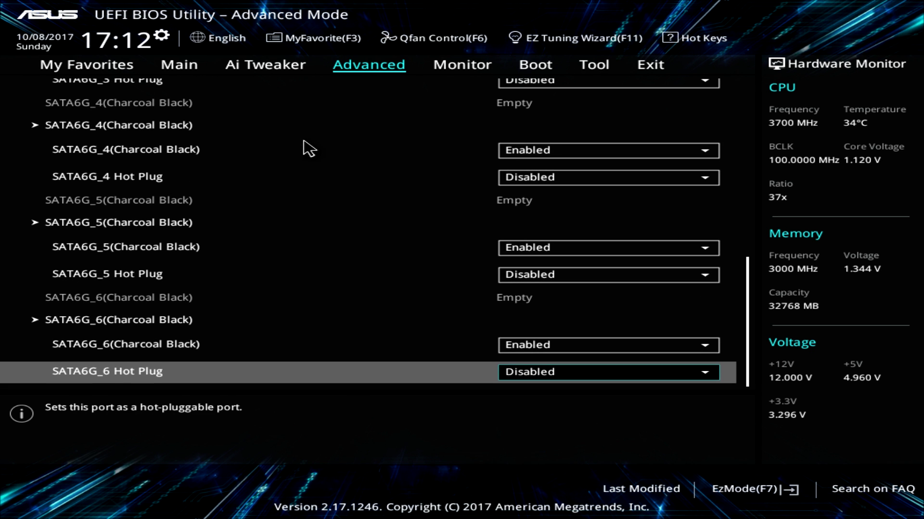
key(Escape)
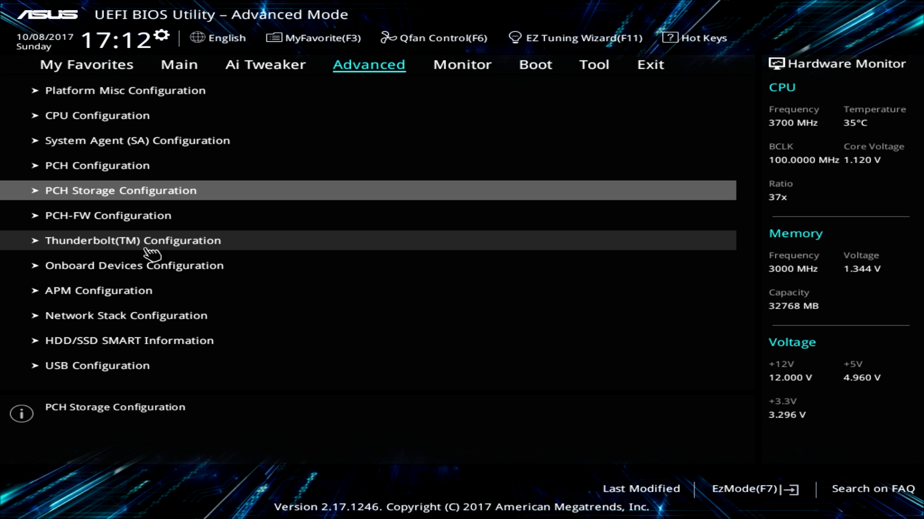
- Browse Onboard Devices Configuration, including DVI Port Audio and the LAN and serial port settings
click(219, 267)
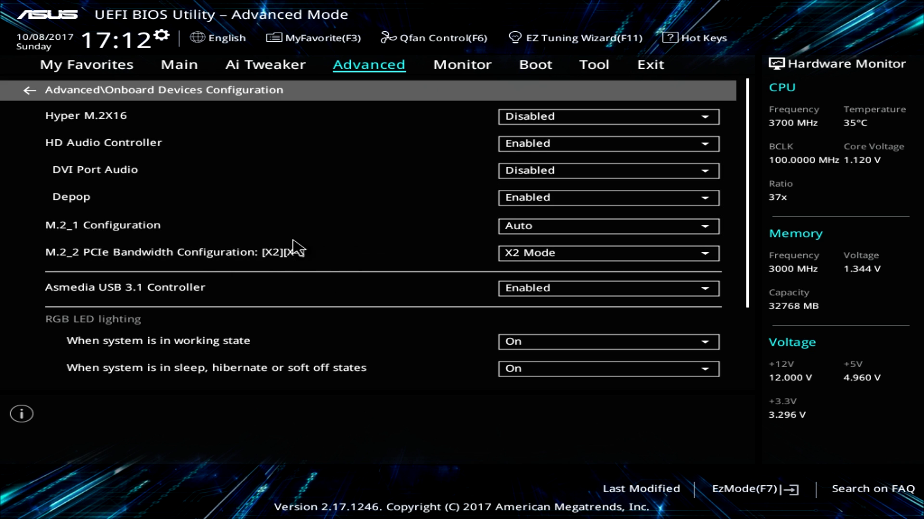
key(Down)
key(Down)
key(Down)
key(Down)
key(Down)
key(Down)
key(Down)
key(Down)
key(Down)
key(Down)
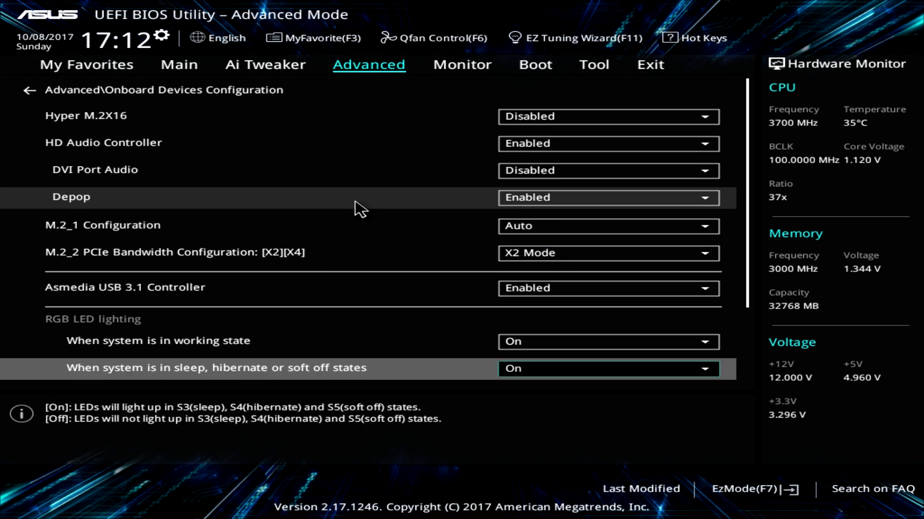
key(Up)
key(Up)
key(Up)
key(Up)
key(Down)
key(Down)
key(Down)
key(Down)
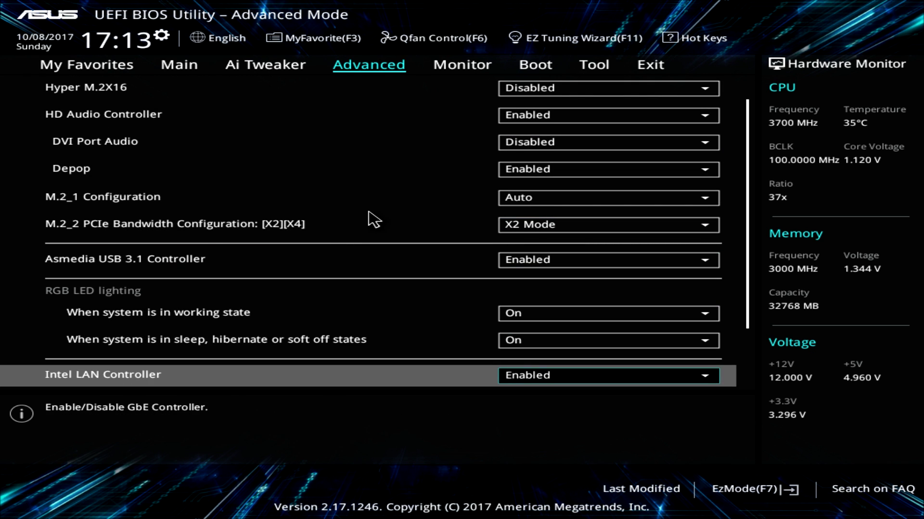
key(Down)
key(Down)
key(Down)
key(Up)
key(Up)
key(Down)
key(Down)
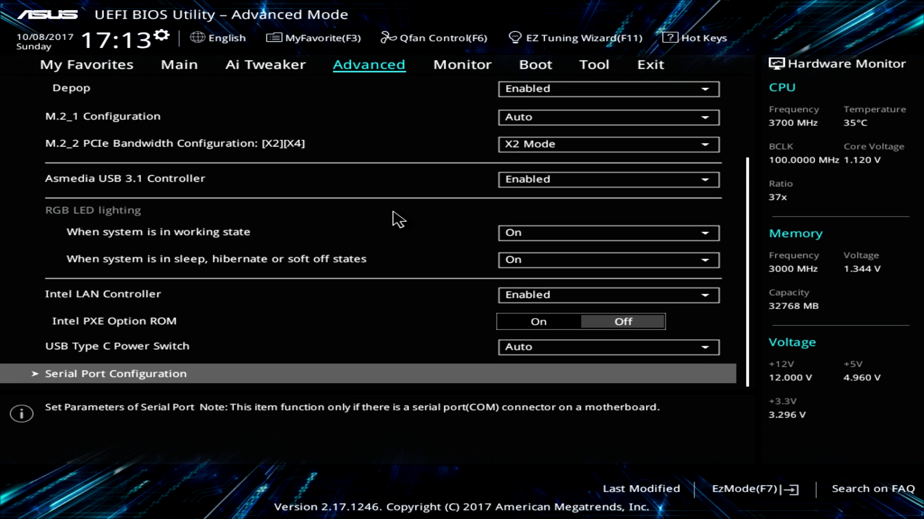
key(Up)
key(Up)
key(Up)
key(Up)
key(Up)
key(Up)
key(Up)
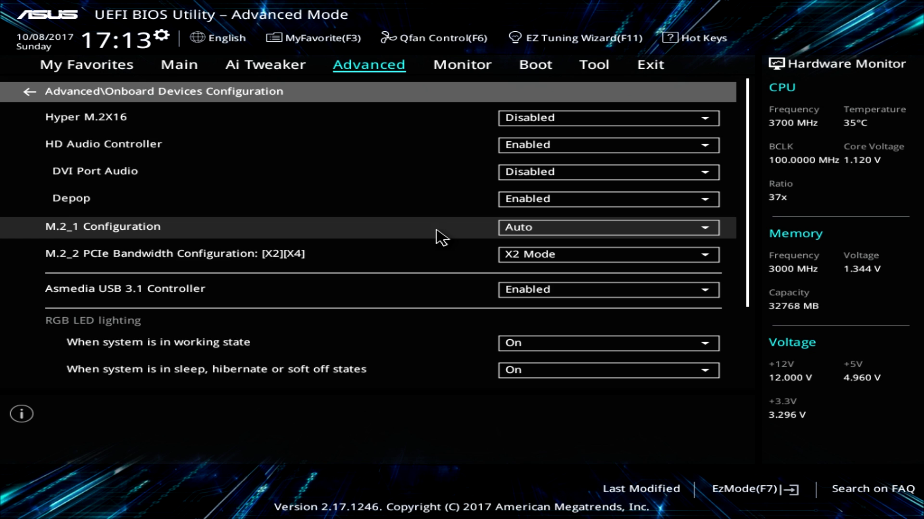
key(Escape)
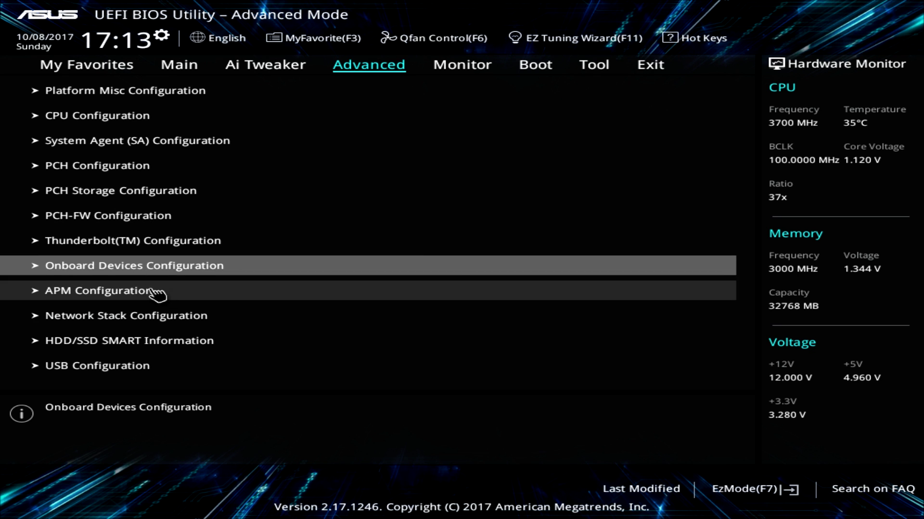
- Open USB Configuration's USB Single Port Control and scroll the list of Enabled ports
click(86, 375)
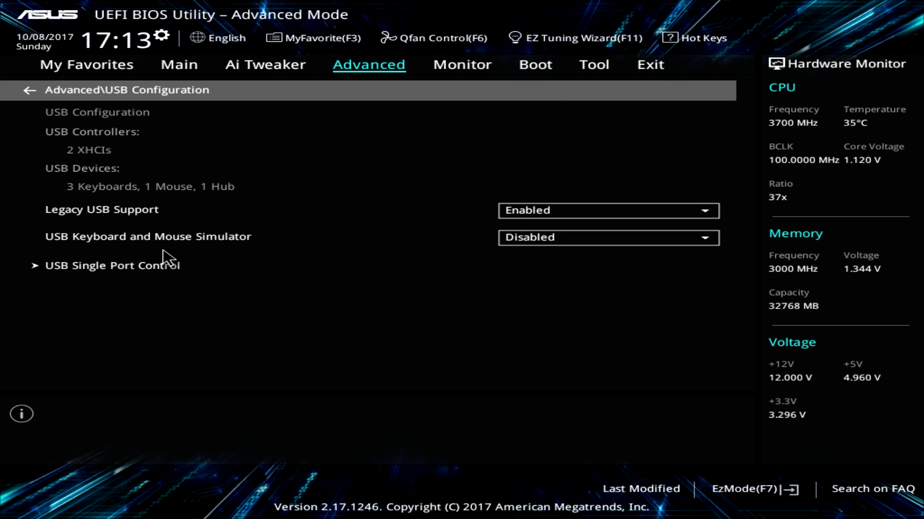
click(201, 270)
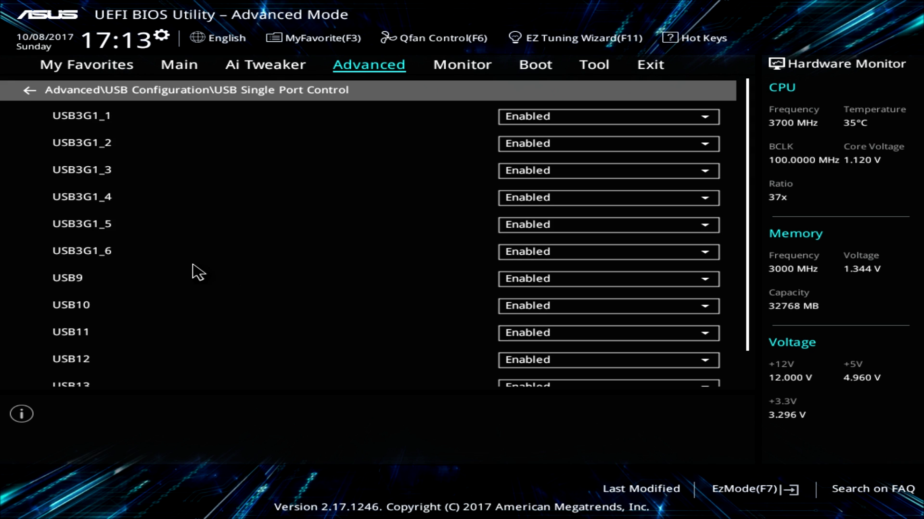
scroll(279, 183, down, 2)
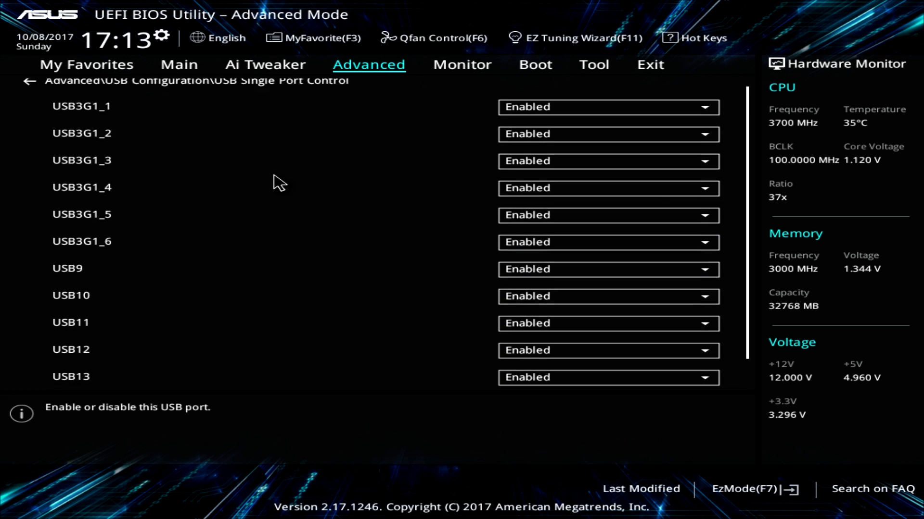
scroll(337, 210, up, 3)
scroll(337, 211, down, 10)
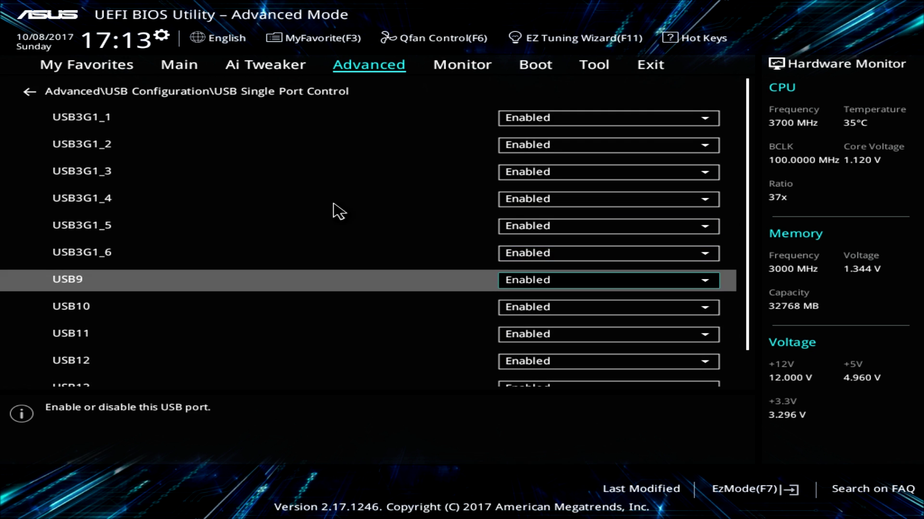
scroll(347, 212, up, 10)
scroll(344, 219, up, 3)
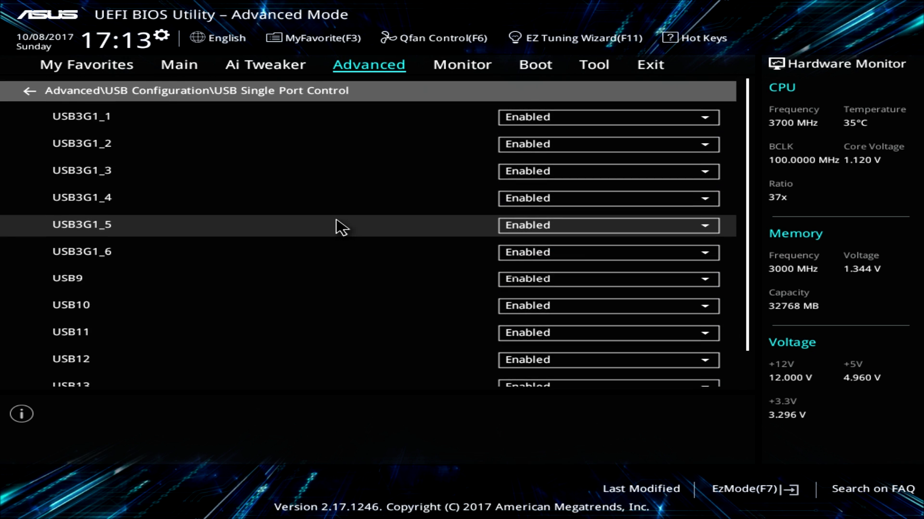
scroll(340, 227, down, 8)
scroll(335, 224, up, 4)
scroll(332, 231, up, 5)
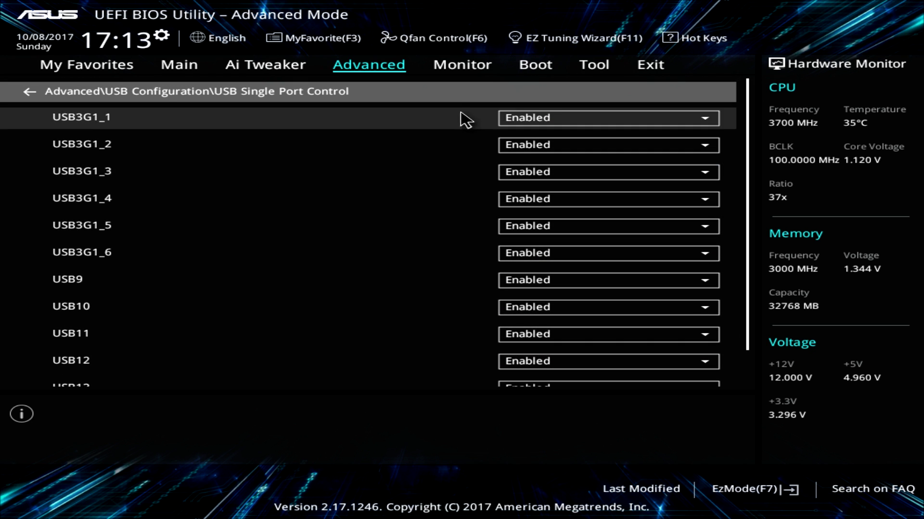
- Review Monitor's temperature, fan and voltage sensors and CPU Fan Speed's Ignore/Monitor choices, then open Boot
click(486, 70)
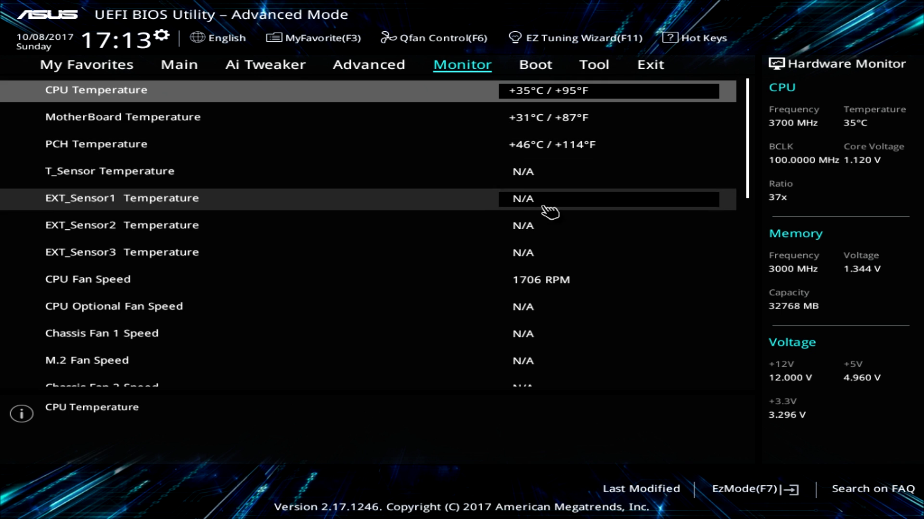
key(Down)
key(Down)
key(Down)
key(Down)
key(Down)
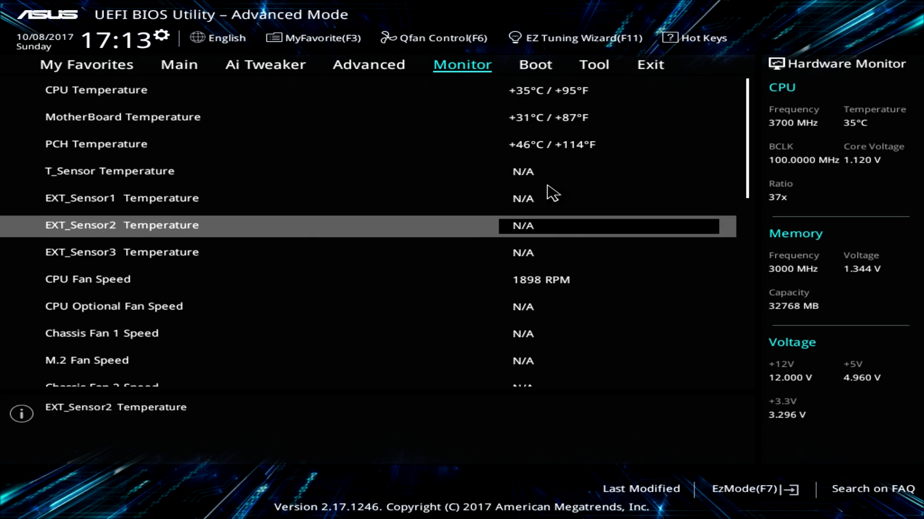
key(Down)
key(Down)
key(Down)
key(Down)
key(Down)
key(Down)
key(Down)
key(Down)
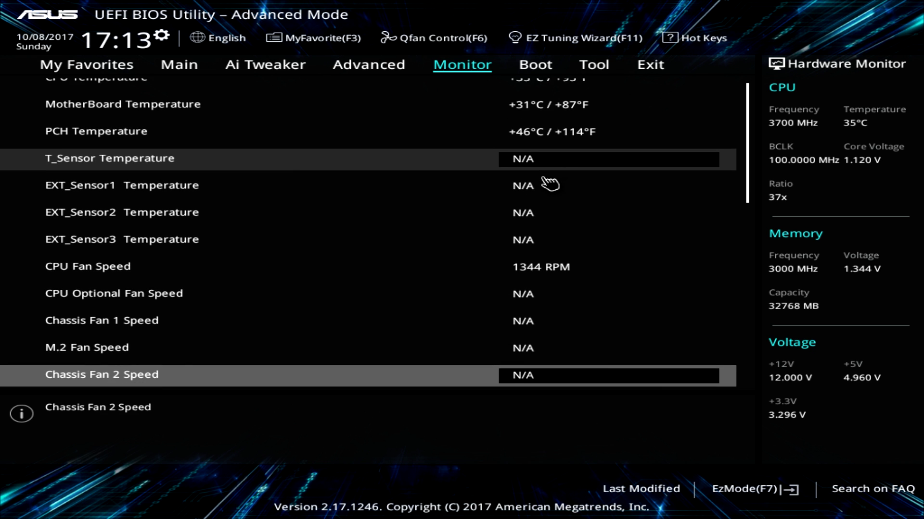
key(Down)
key(Down)
key(Down)
key(Down)
key(Down)
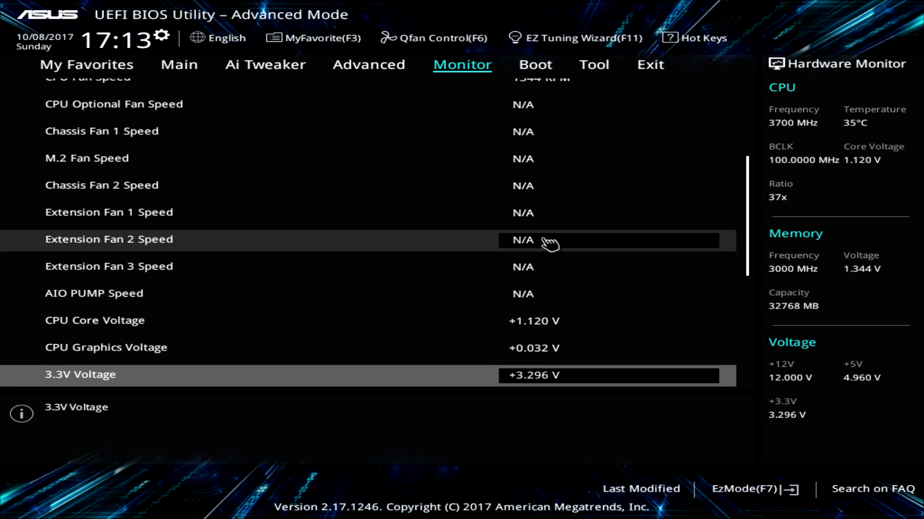
key(Up)
key(Up)
key(Up)
key(Up)
key(Up)
key(Up)
key(Up)
key(Up)
key(Up)
key(Up)
key(Up)
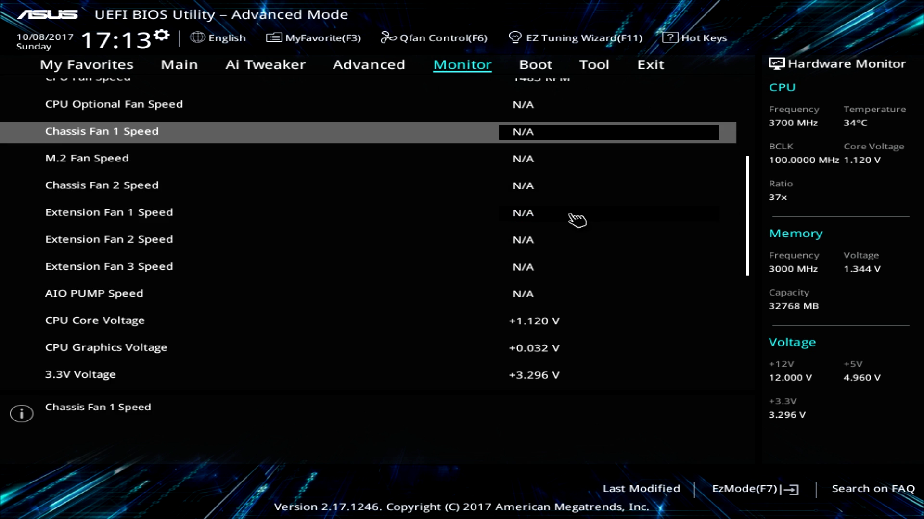
key(Up)
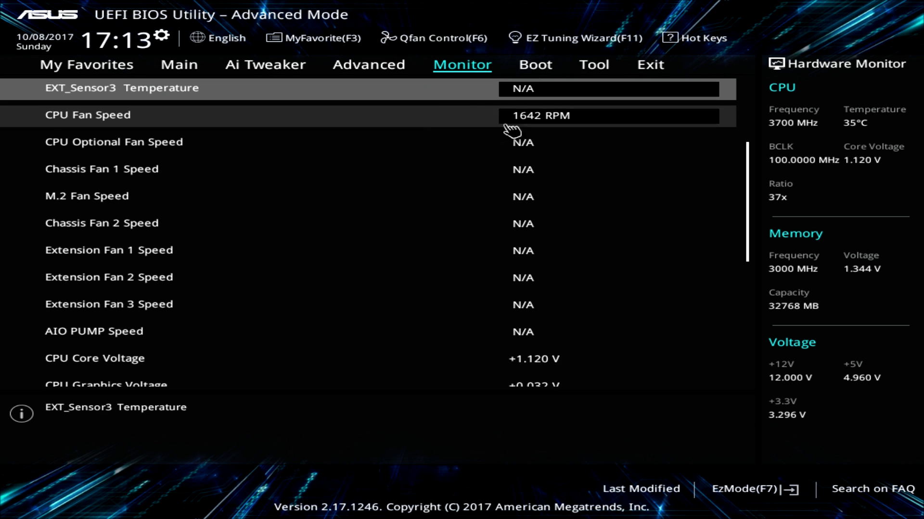
click(541, 127)
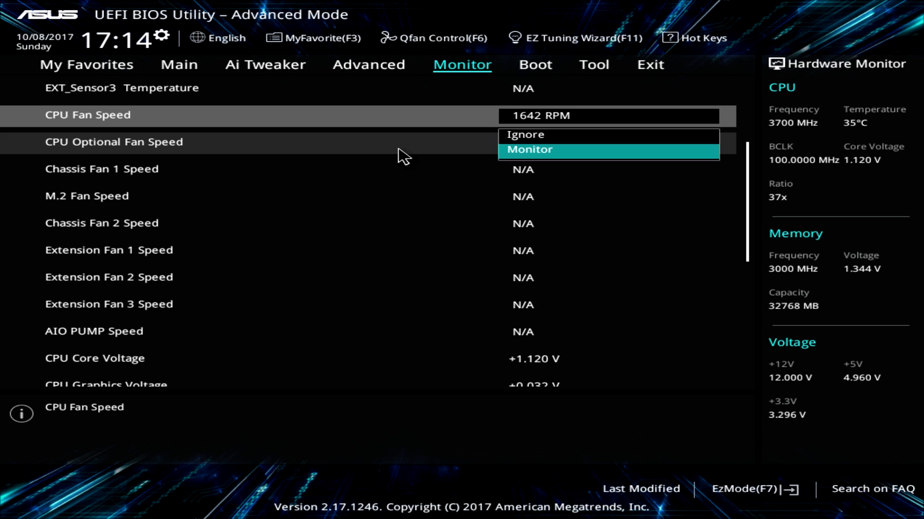
click(535, 68)
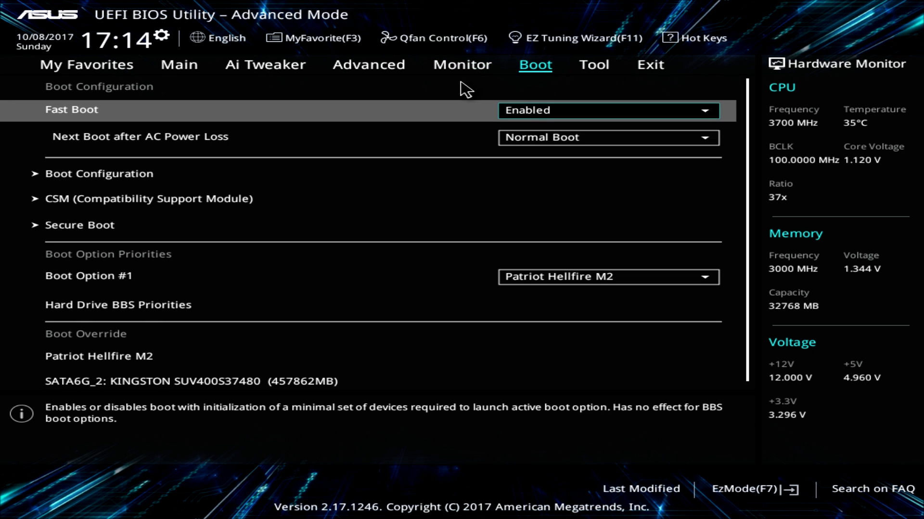
- Check Boot Configuration and the boot order with Patriot Hellfire M2 first, then open Tool
click(302, 182)
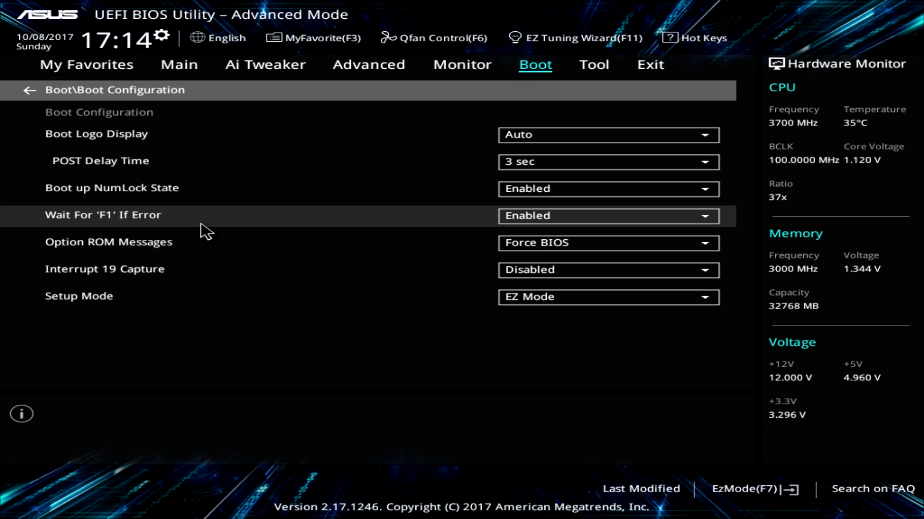
key(Escape)
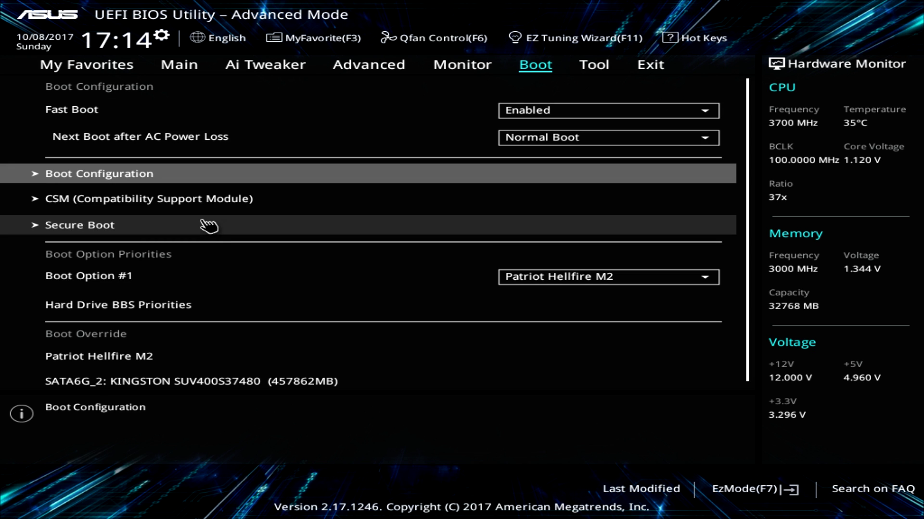
key(Down)
key(Down)
key(Down)
key(Down)
key(Down)
key(Down)
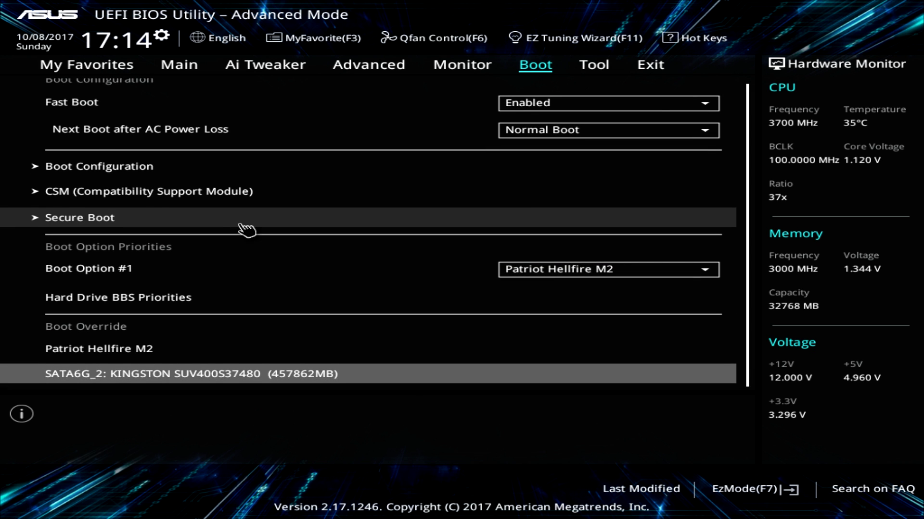
key(Up)
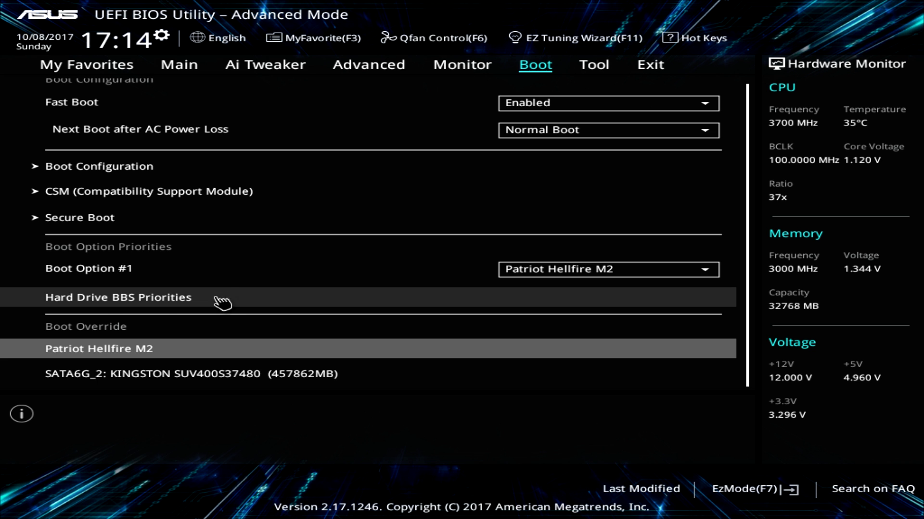
click(586, 75)
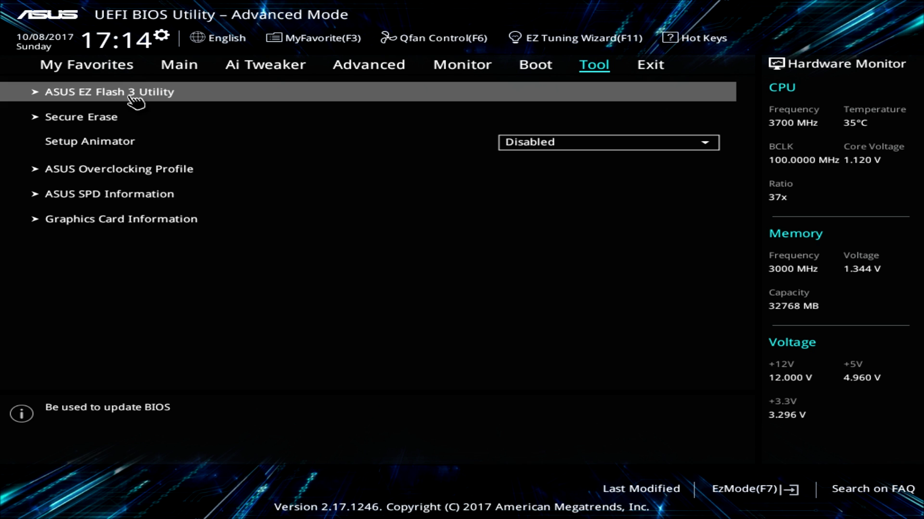
- View the ASUS Overclocking Profile page, then the memory modules' ASUS SPD Information
key(Down)
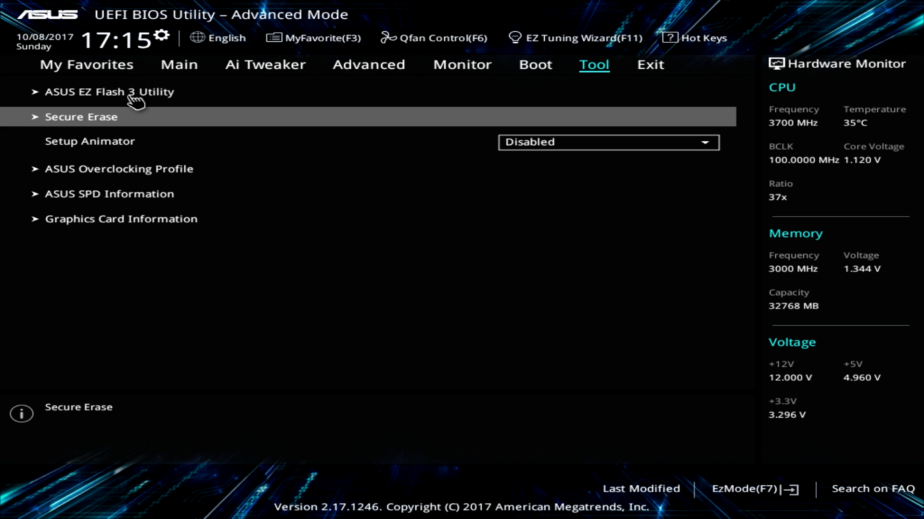
key(Down)
key(Down)
key(Return)
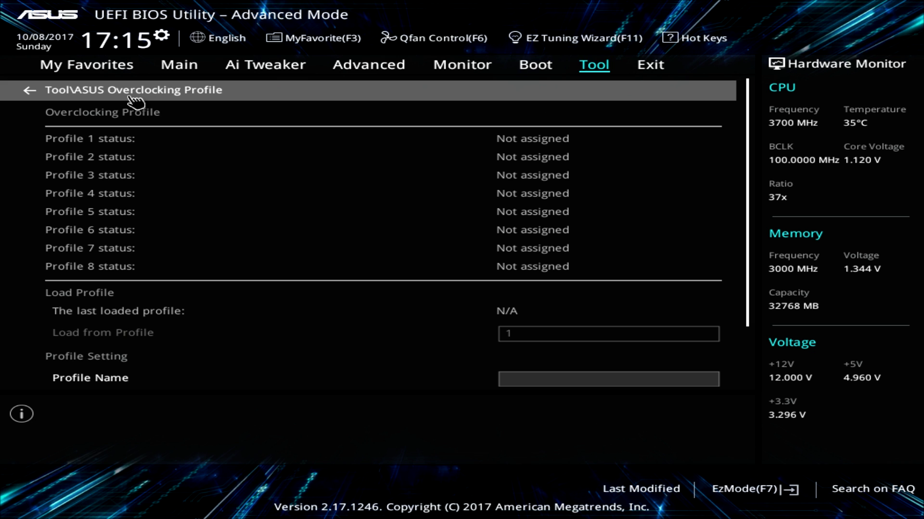
click(130, 96)
key(Down)
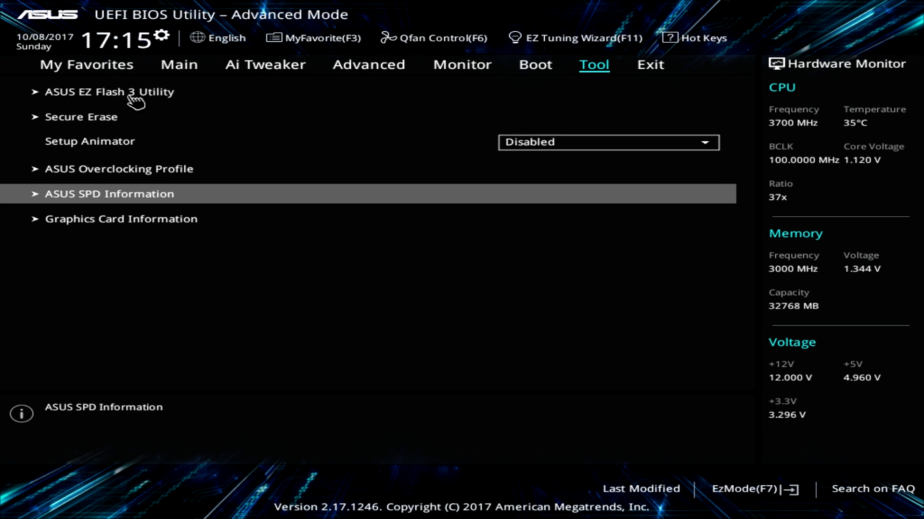
key(Return)
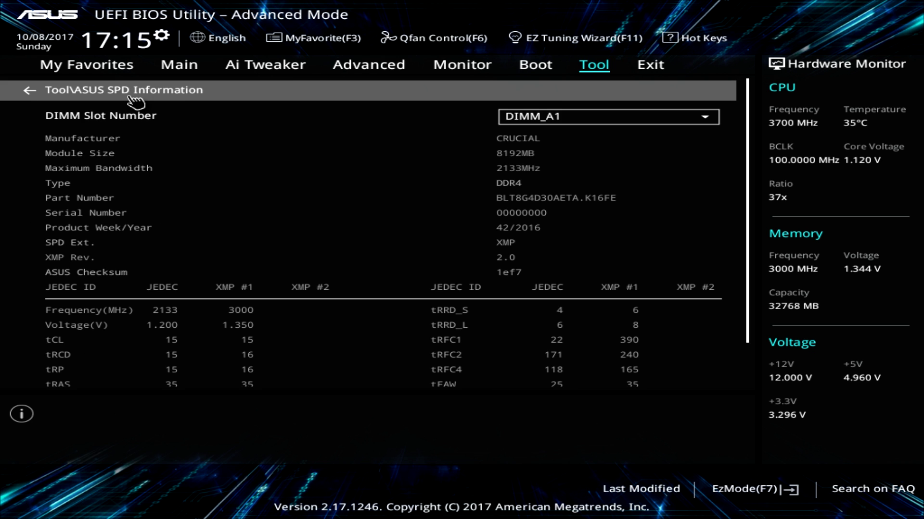
click(136, 100)
- Check GPU Post in Graphics Card Information: NVIDIA GPU in PCIEX16_1 at x16 Native
key(Down)
key(Return)
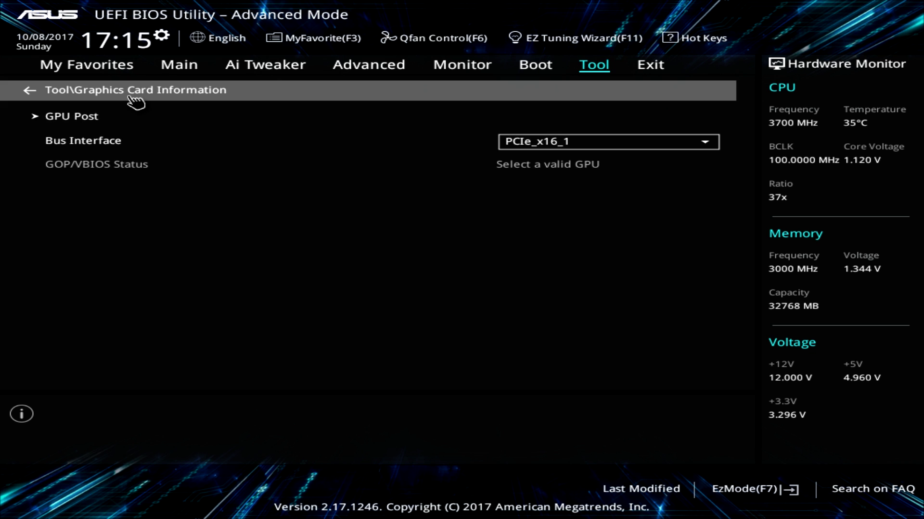
key(Down)
key(Return)
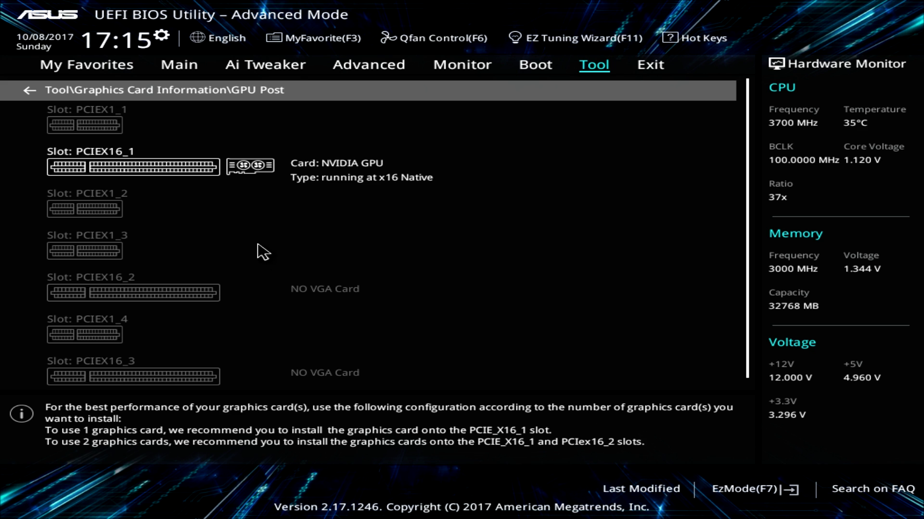
scroll(269, 248, down, 1)
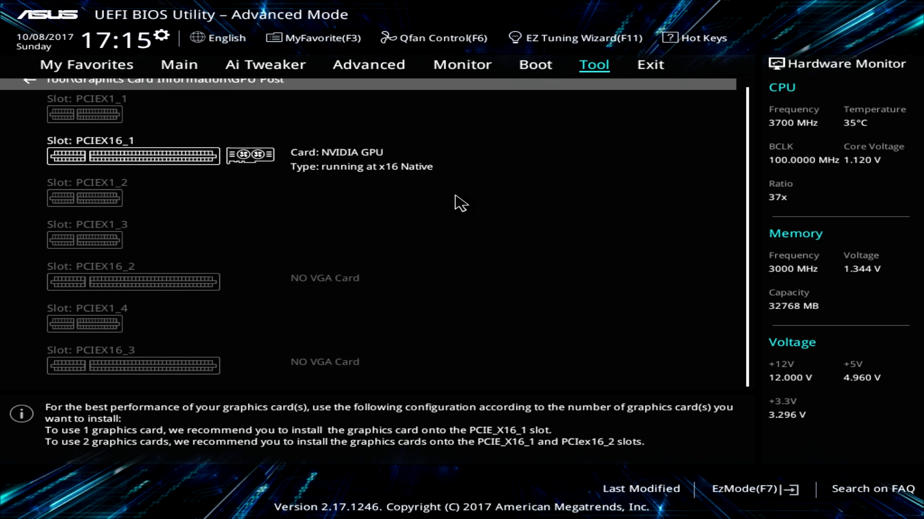
key(Escape)
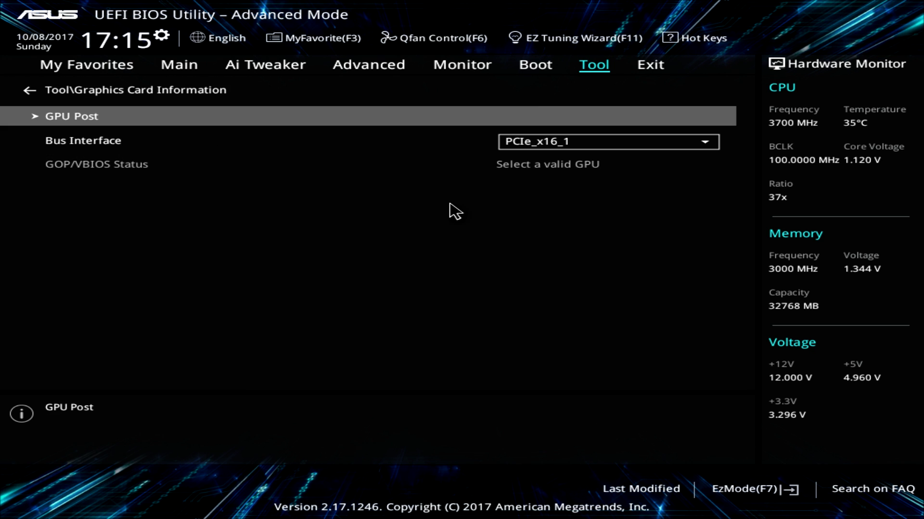
- Show the Exit page with Load Optimized Defaults, Save Changes & Reset and Discard Changes & Exit
click(649, 65)
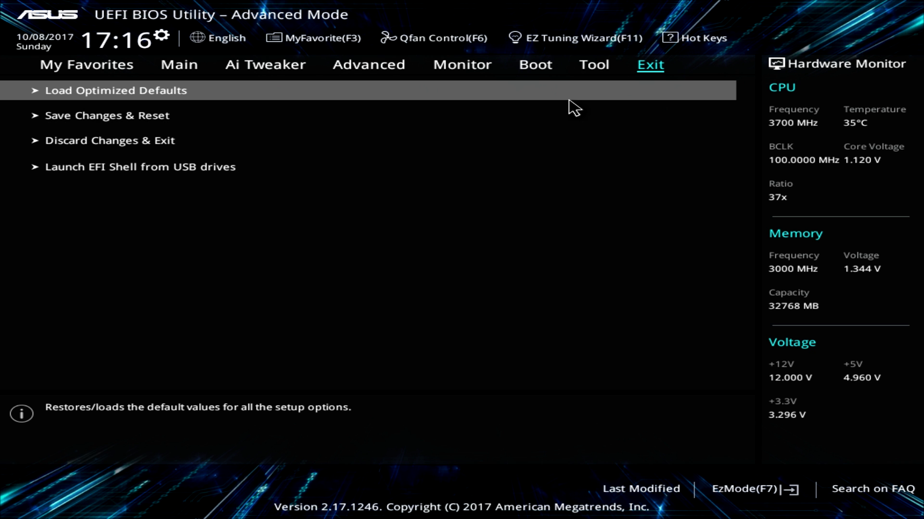
- Switch to EZ Mode with F7, showing X.M.P. Disabled and Patriot Hellfire M2 boot priority
key(F7)
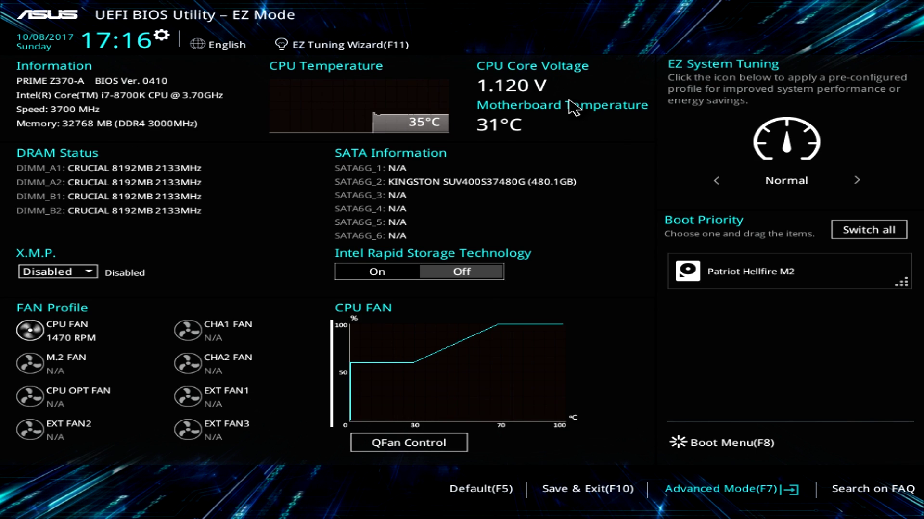